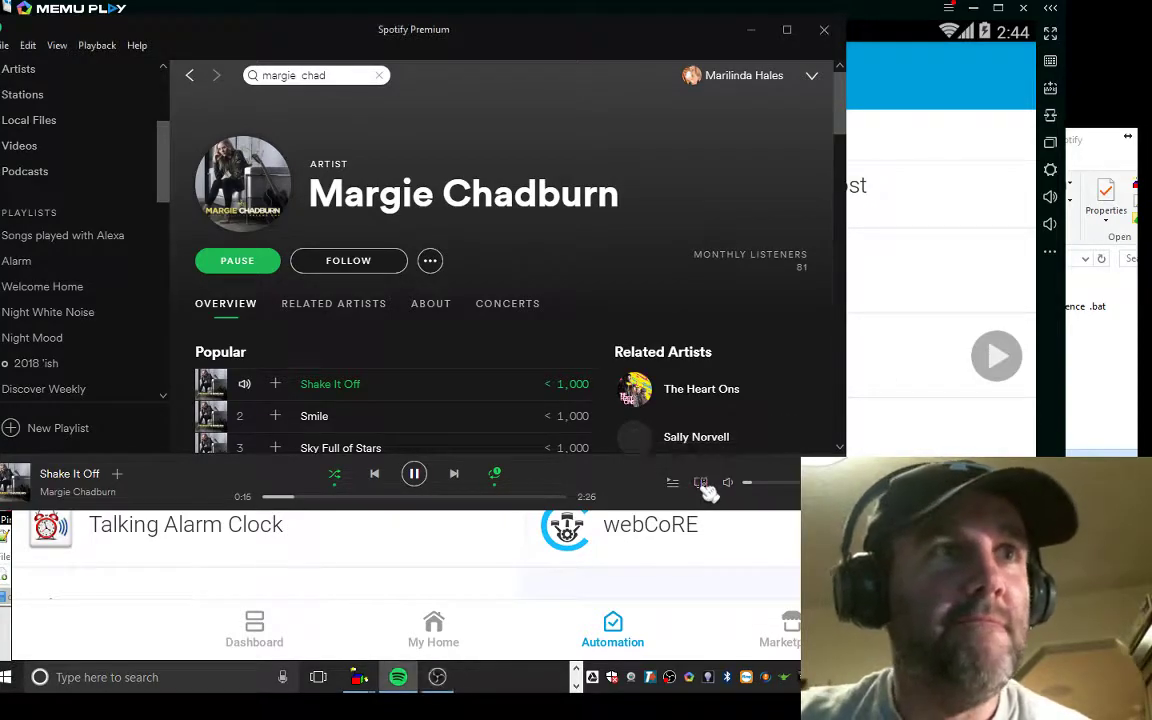
# - Review the playback devices offered in Spotify's Connect to a device list, including Basement, Bedroom and Everywhere
pyautogui.click(702, 483)
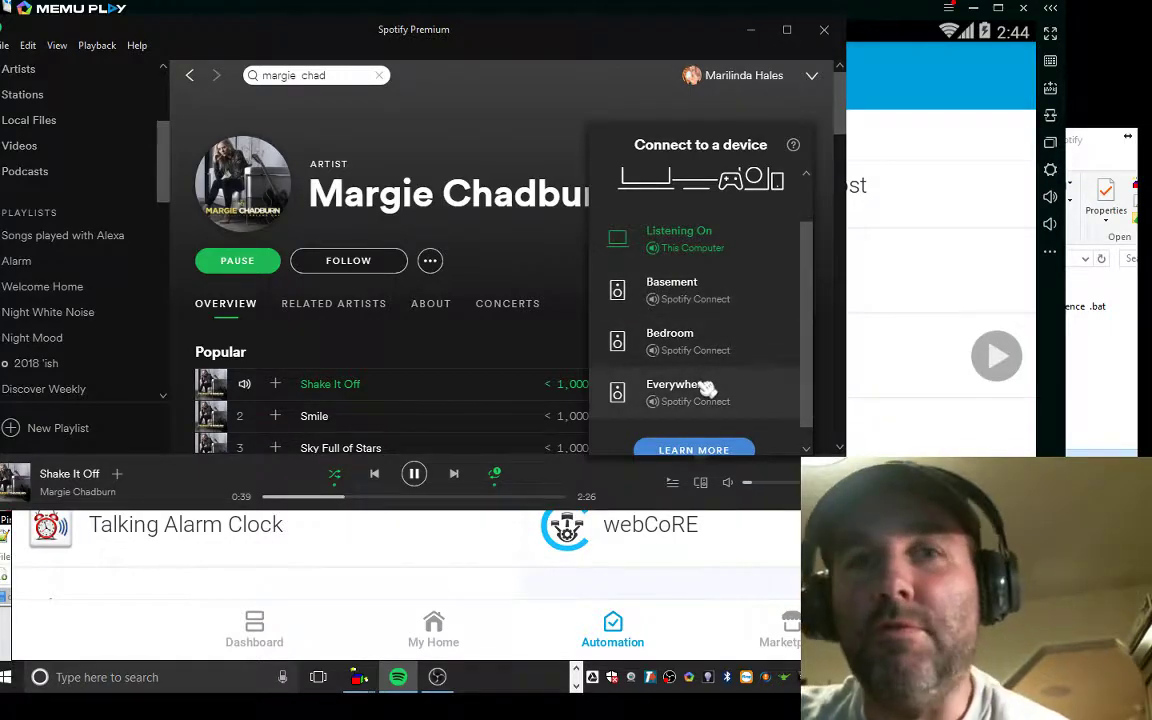
pyautogui.scroll(-1, 712, 385)
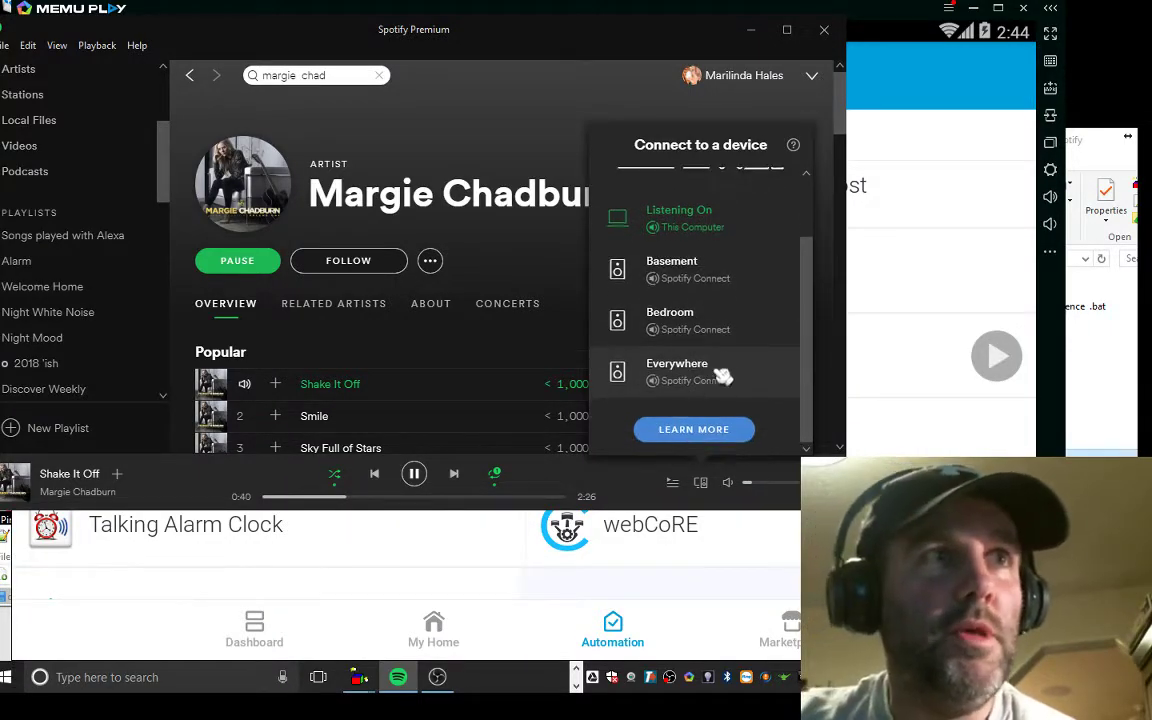
pyautogui.click(757, 484)
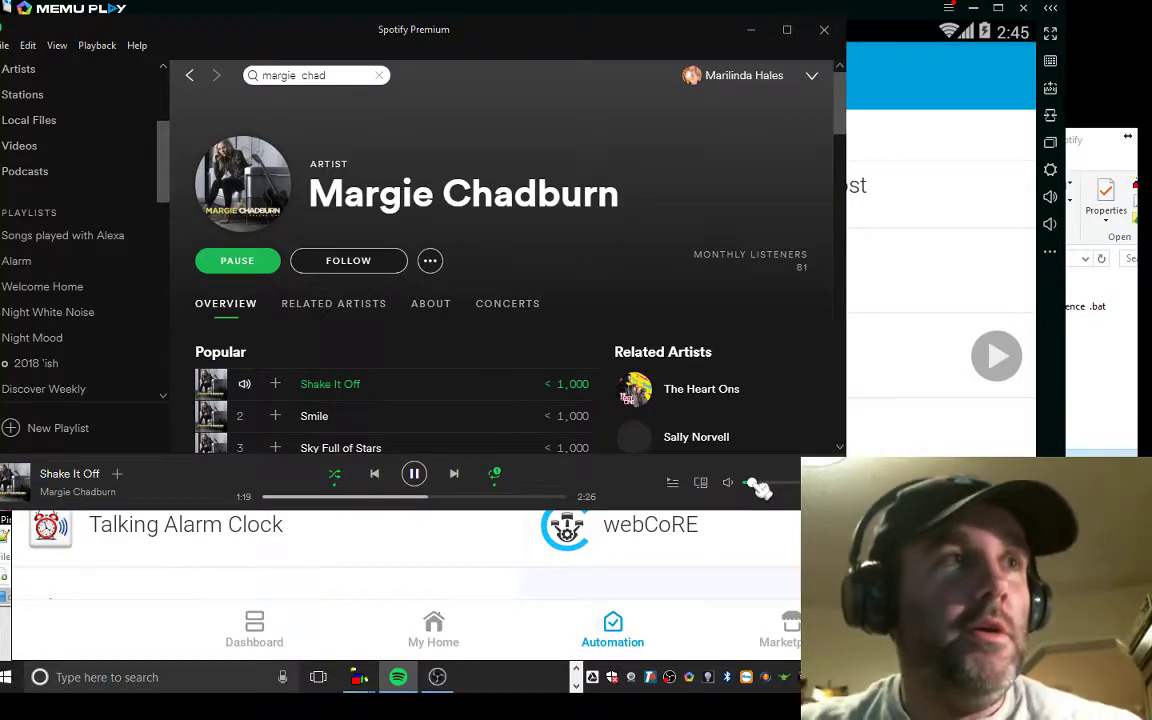
pyautogui.click(700, 482)
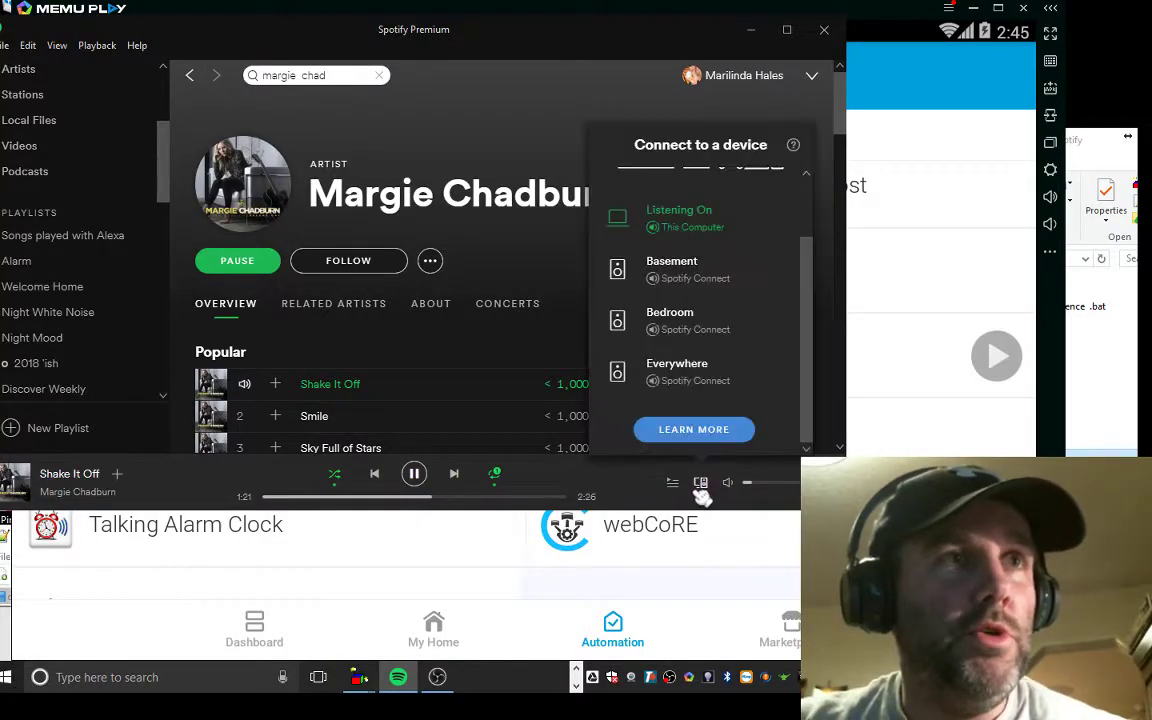
pyautogui.scroll(1, 689, 258)
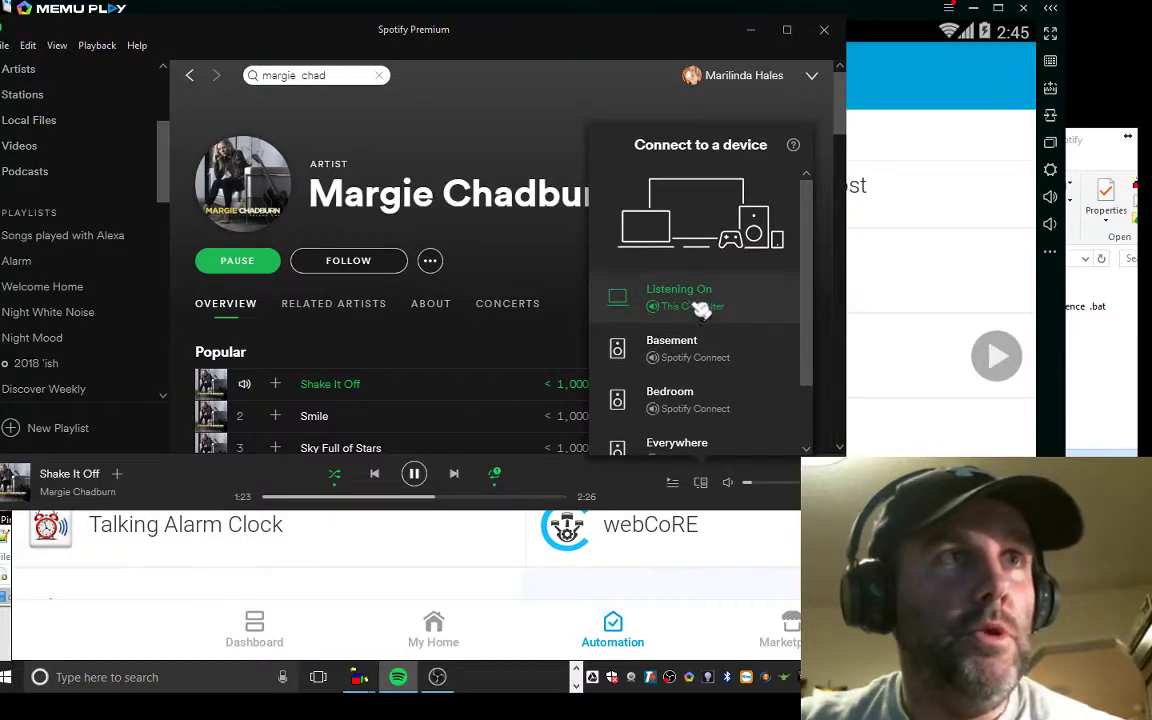
# - Transfer the Spotify playback from the Basement speaker back to This Computer
pyautogui.click(657, 502)
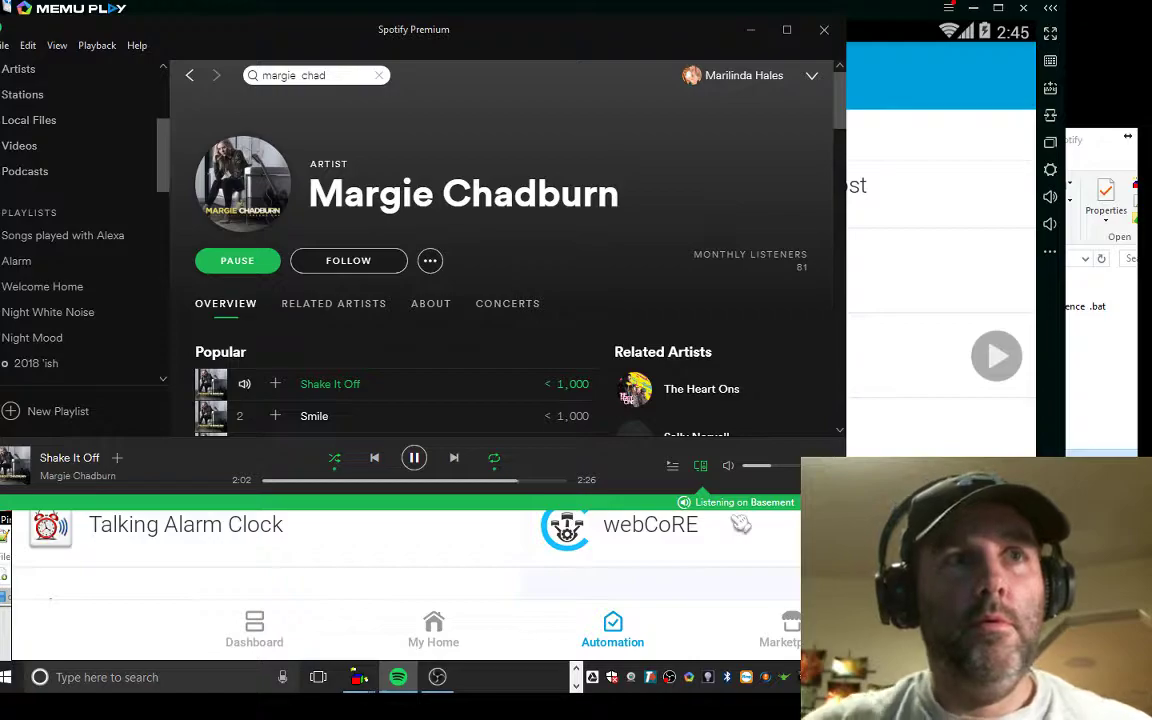
pyautogui.click(700, 465)
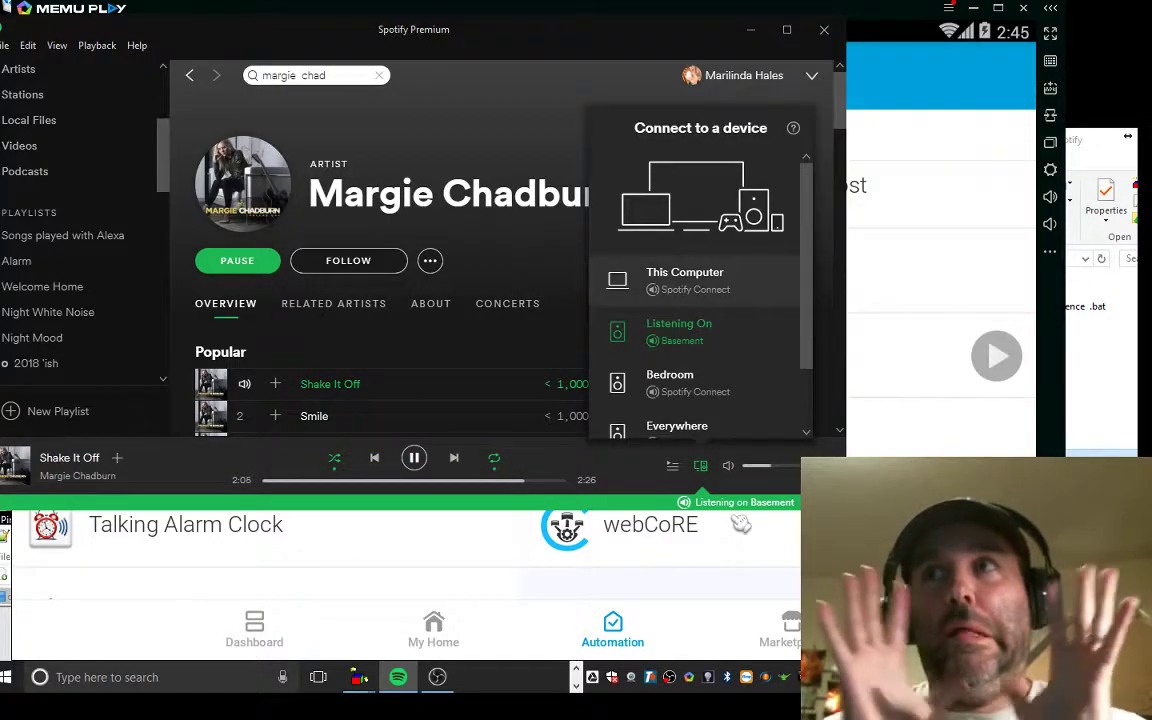
pyautogui.click(684, 278)
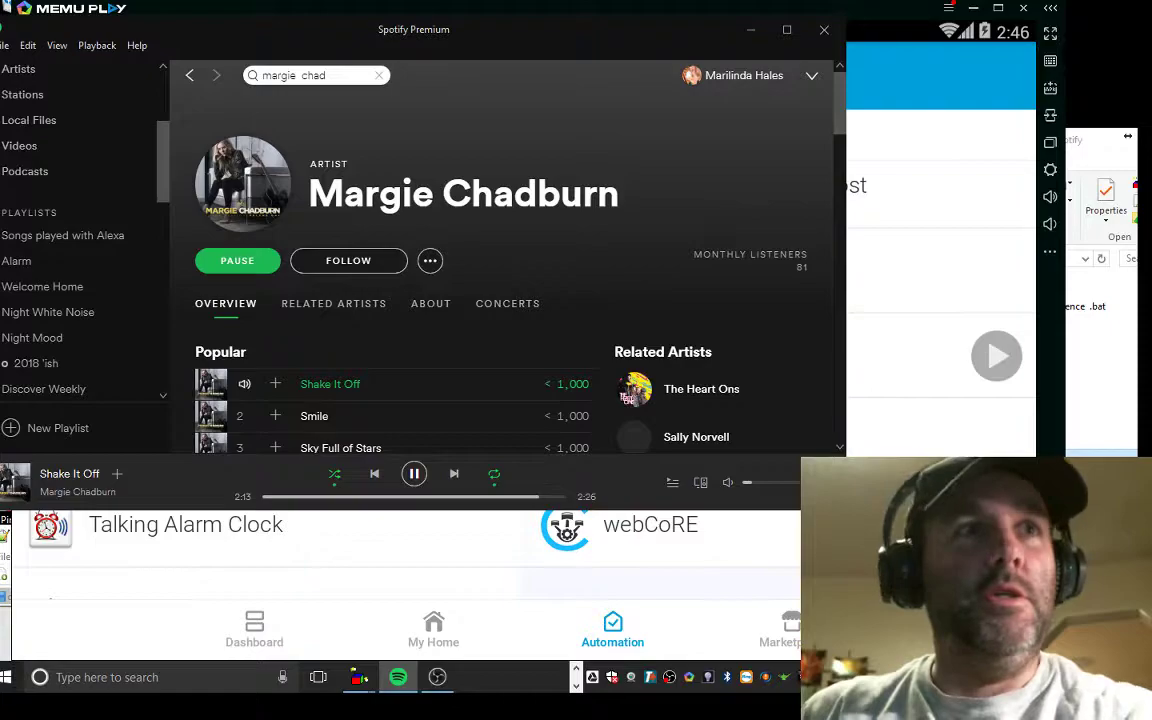
# - Switch to Chrome, bring the full "Switch Spotify devices with Alexa and Smartthings" topic into view and highlight its web address
pyautogui.hotkey('alt', 'Tab')
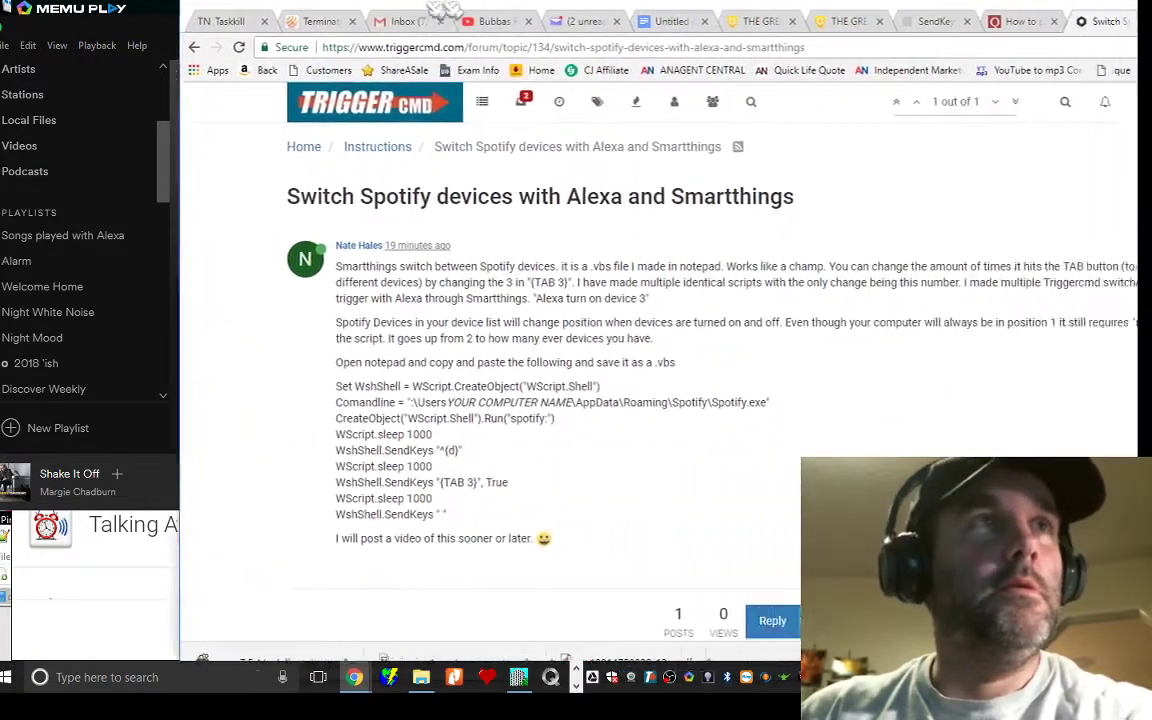
pyautogui.moveTo(440, 10); pyautogui.dragTo(262, 3)
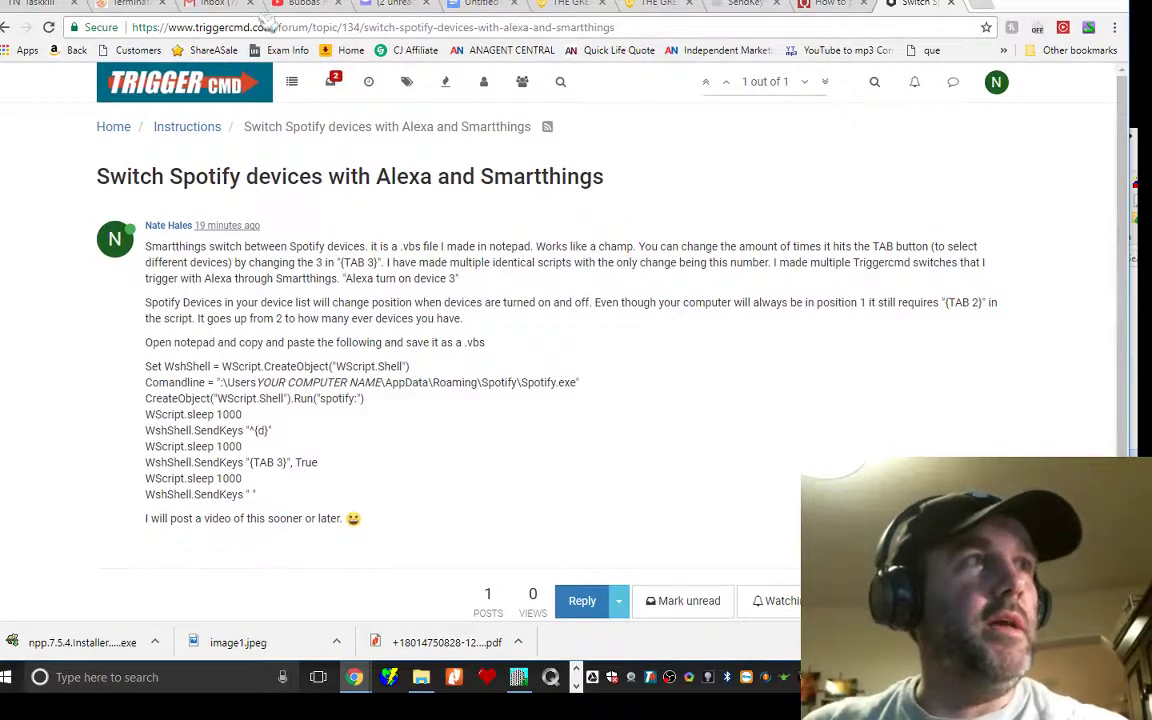
pyautogui.click(208, 30)
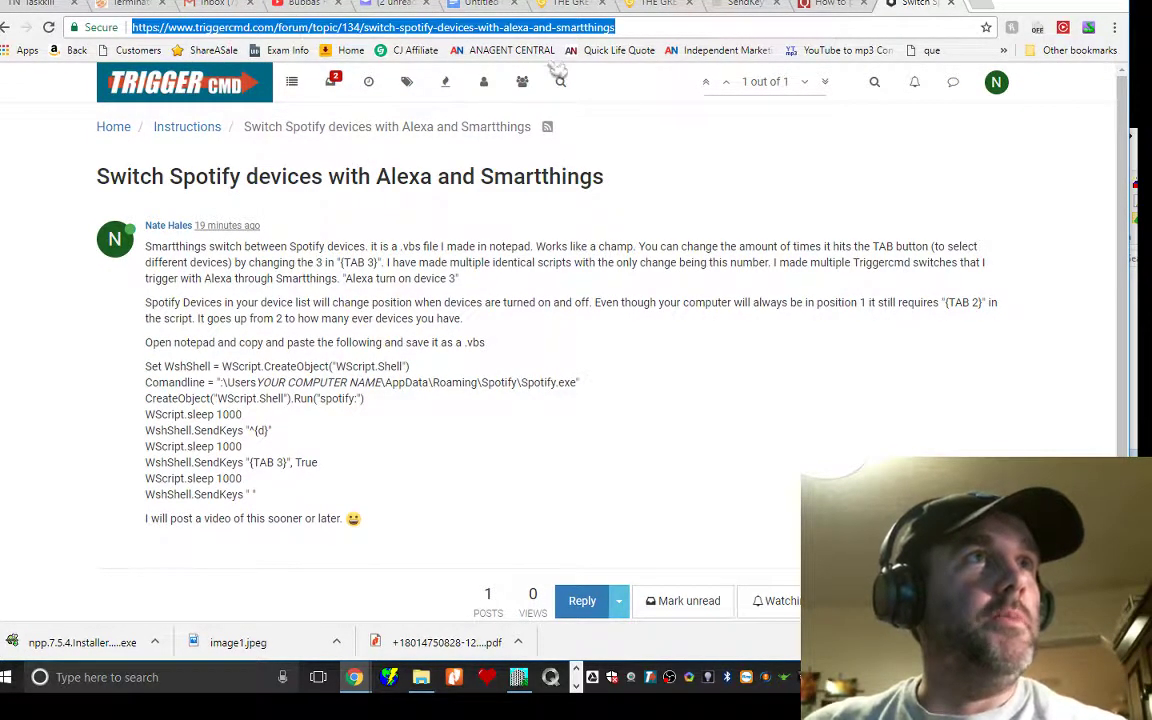
pyautogui.click(548, 376)
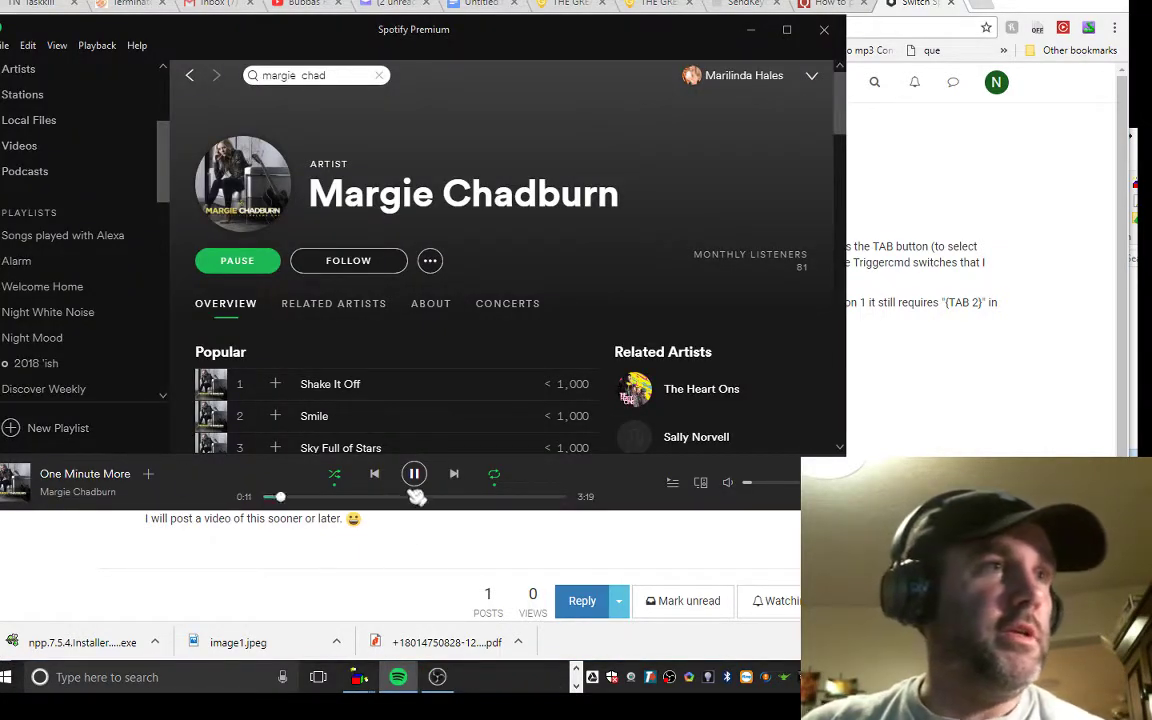
# - Play Shake It Off in Spotify and move the Spotify window away from the forum post
pyautogui.click(244, 384)
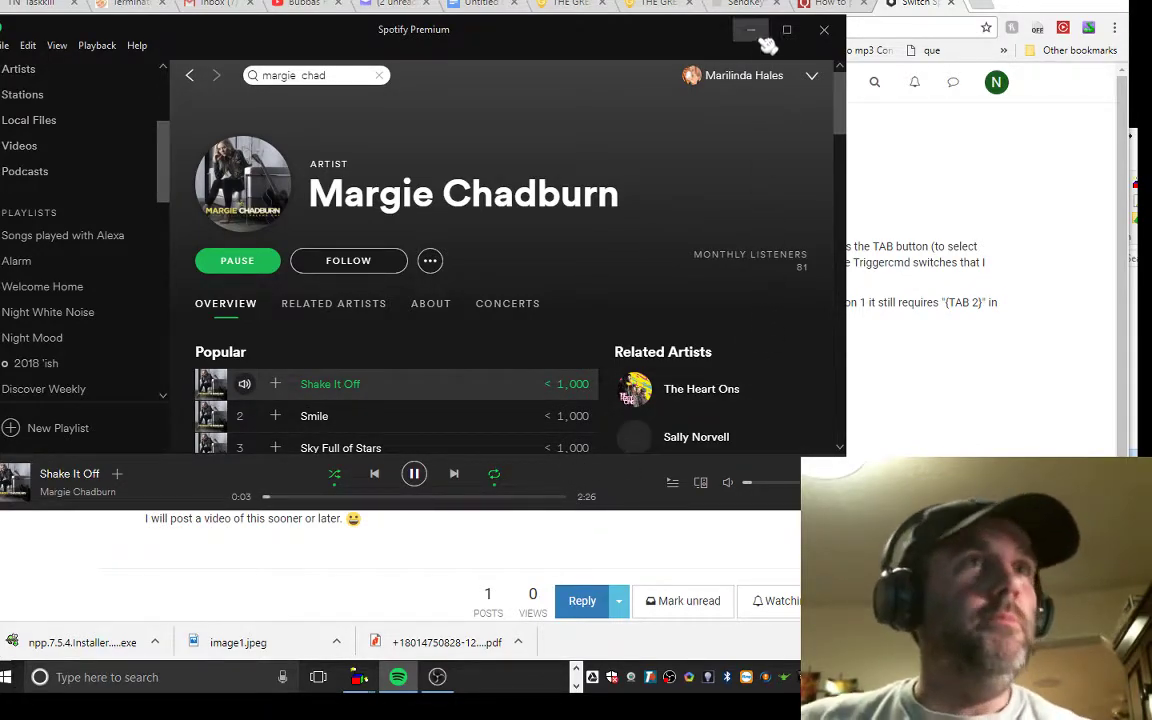
pyautogui.moveTo(719, 44); pyautogui.dragTo(1151, 230)
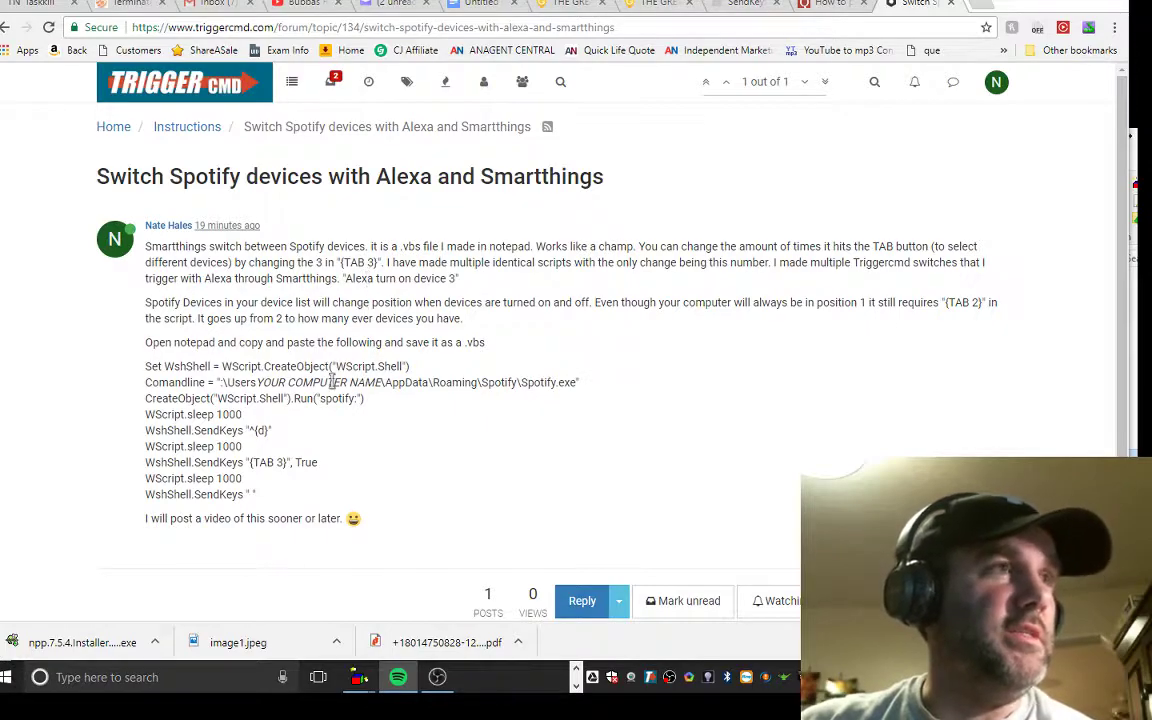
# - Highlight the script in the forum post, from the Set WshShell line through the last SendKeys line
pyautogui.moveTo(147, 366); pyautogui.dragTo(517, 495)
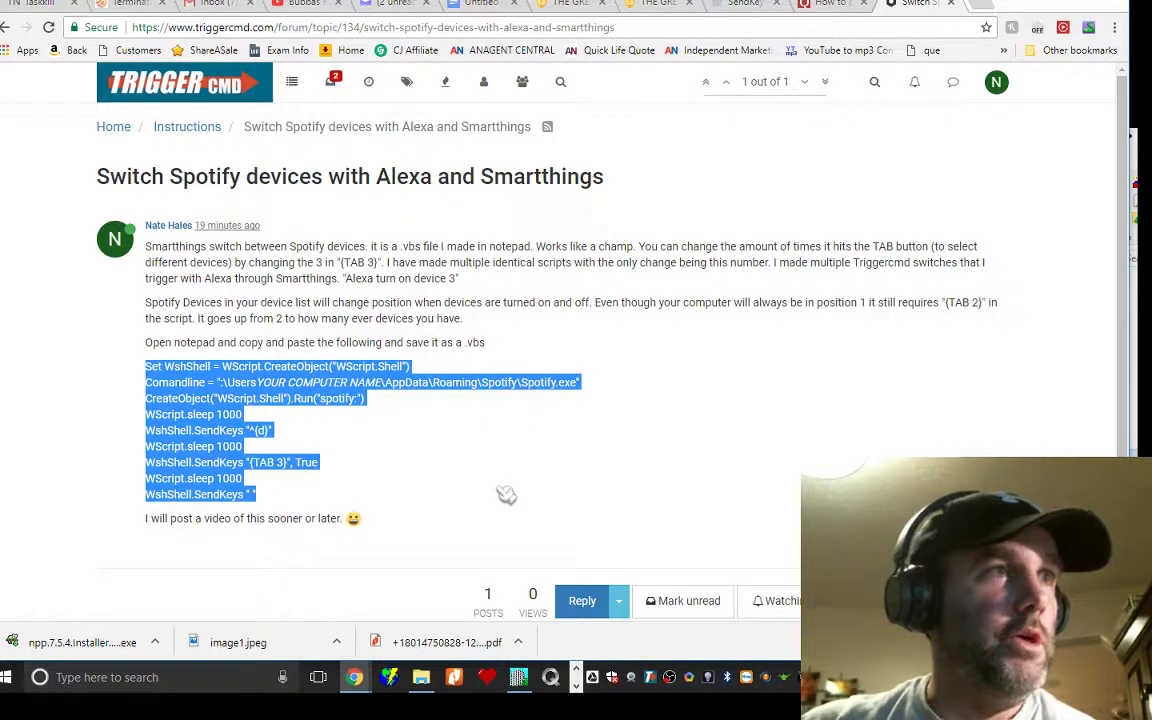
pyautogui.click(223, 420)
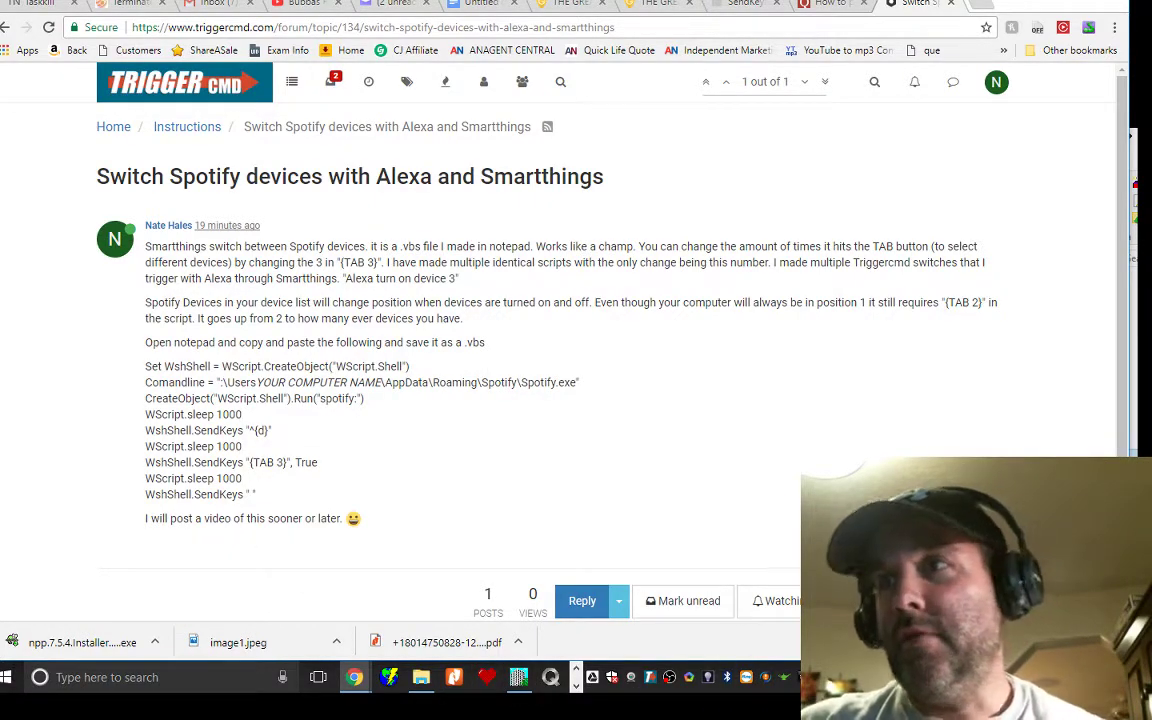
# - Switch to Notepad++ with SpotifyChangeDevice2.vbs, move its window into view and highlight the user name in the script's Spotify path
pyautogui.hotkey('alt', 'Tab')
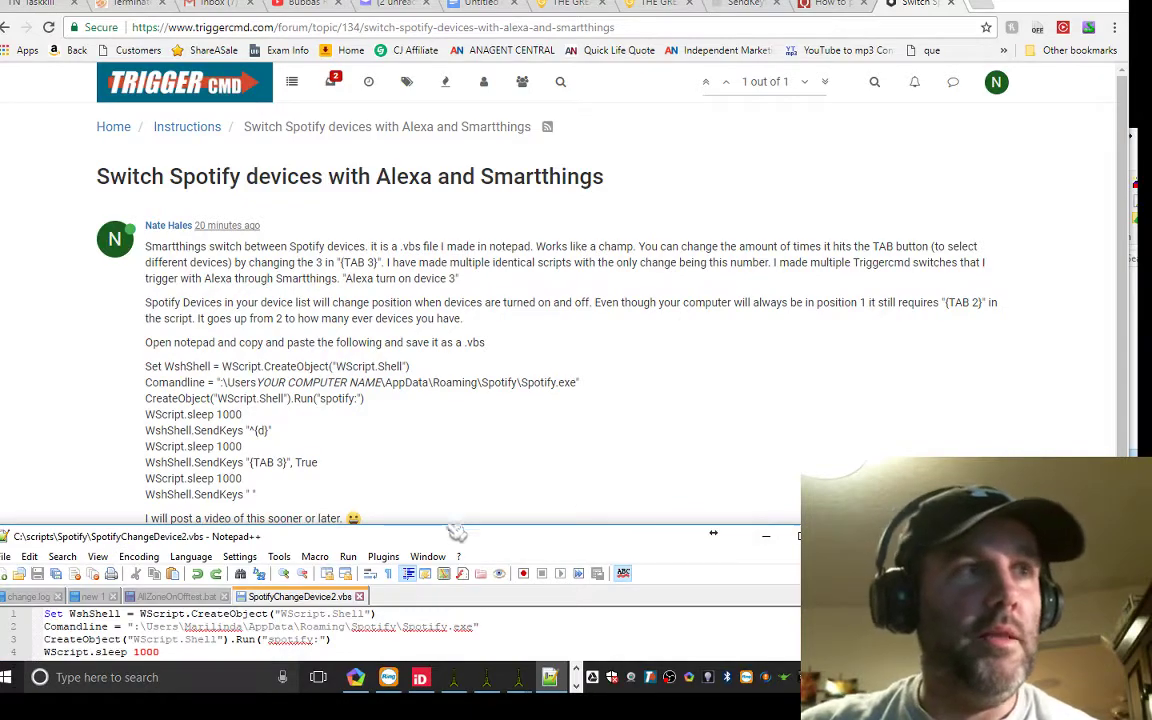
pyautogui.moveTo(713, 533); pyautogui.dragTo(821, 113)
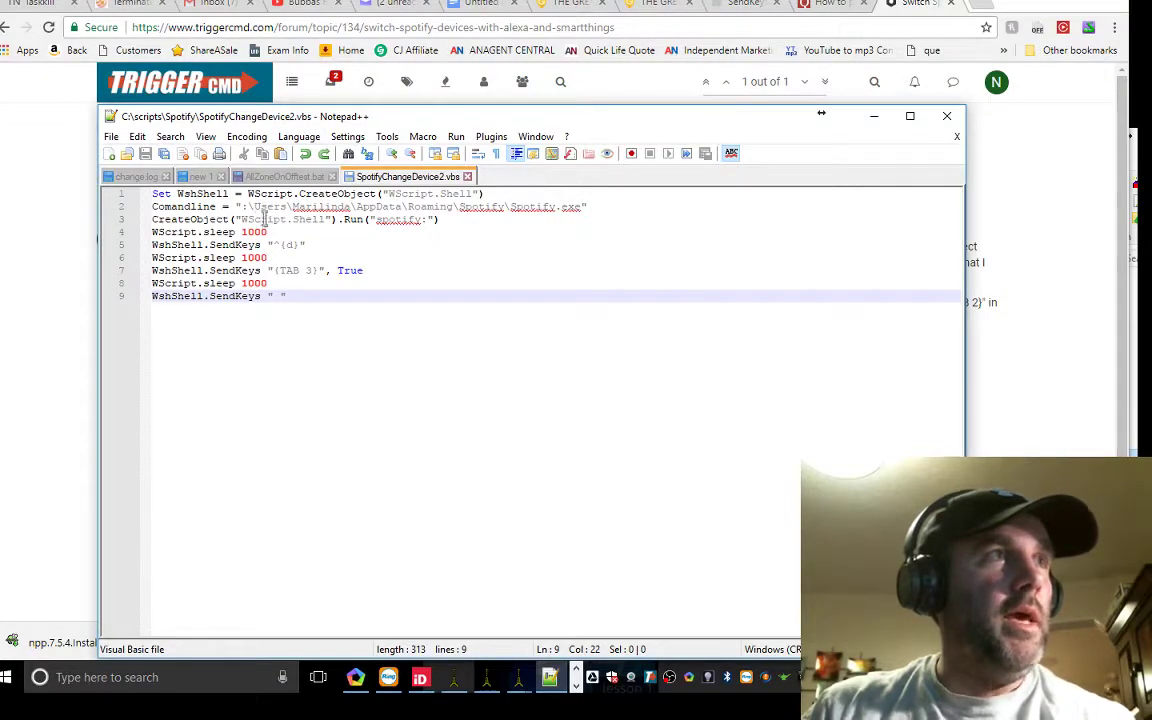
pyautogui.moveTo(293, 207); pyautogui.dragTo(350, 207)
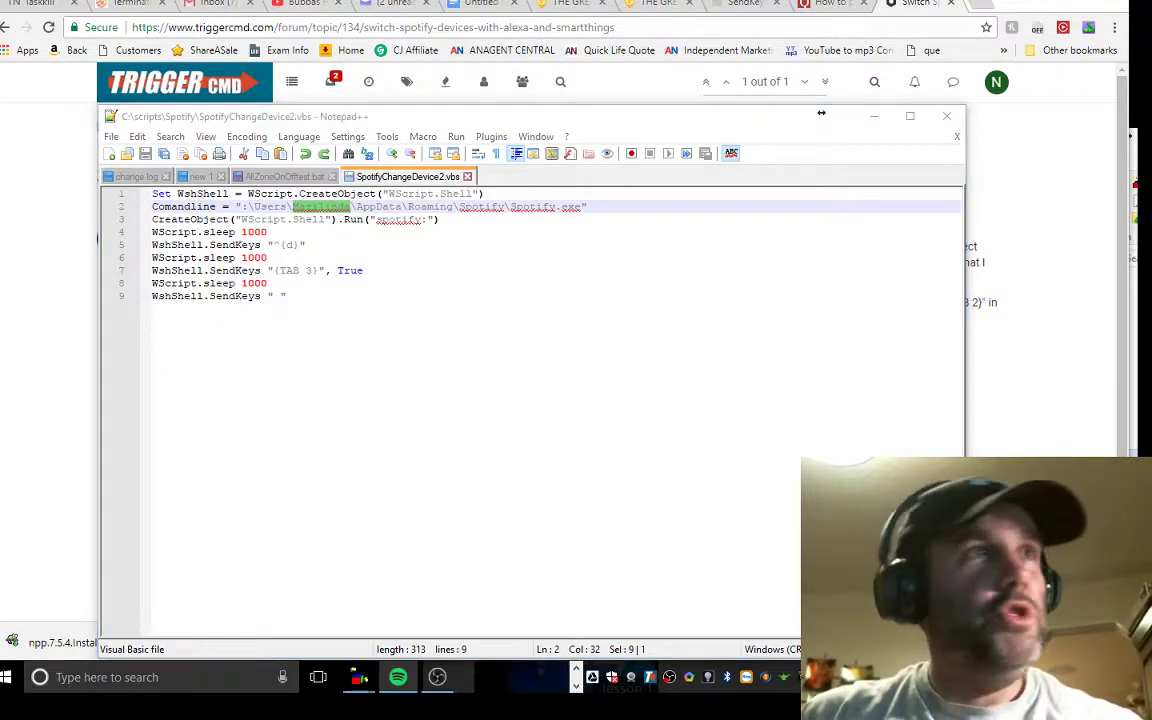
pyautogui.moveTo(492, 125); pyautogui.dragTo(522, 367)
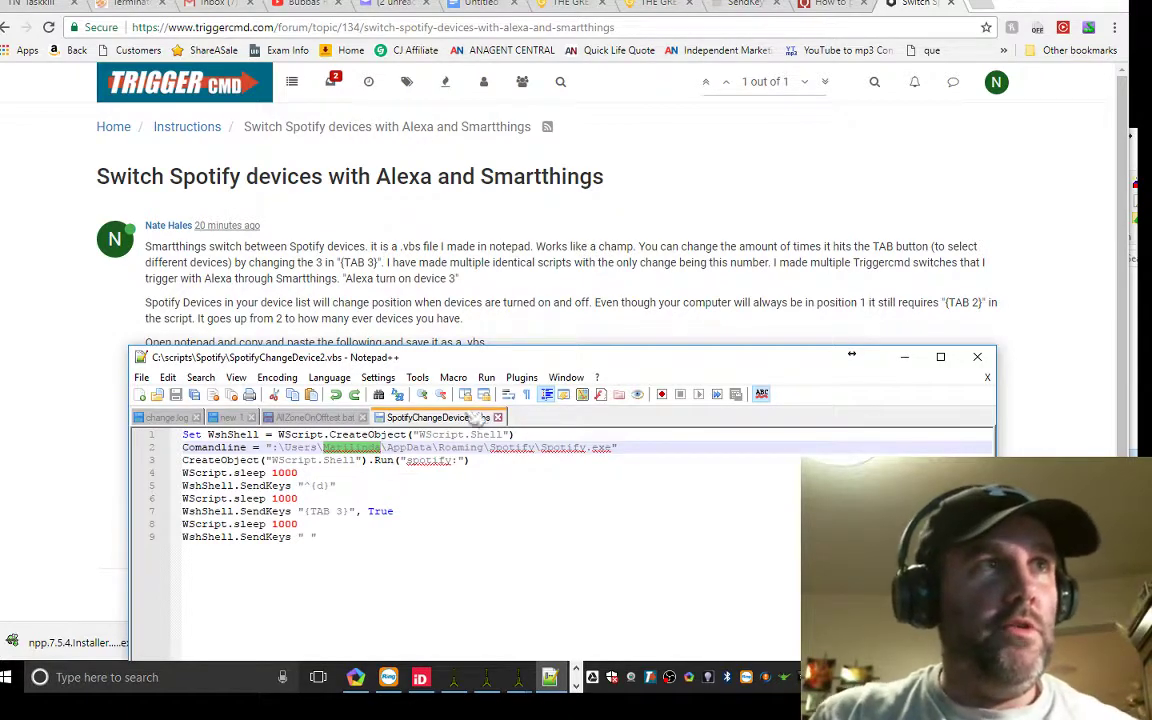
pyautogui.moveTo(517, 354); pyautogui.dragTo(483, 162)
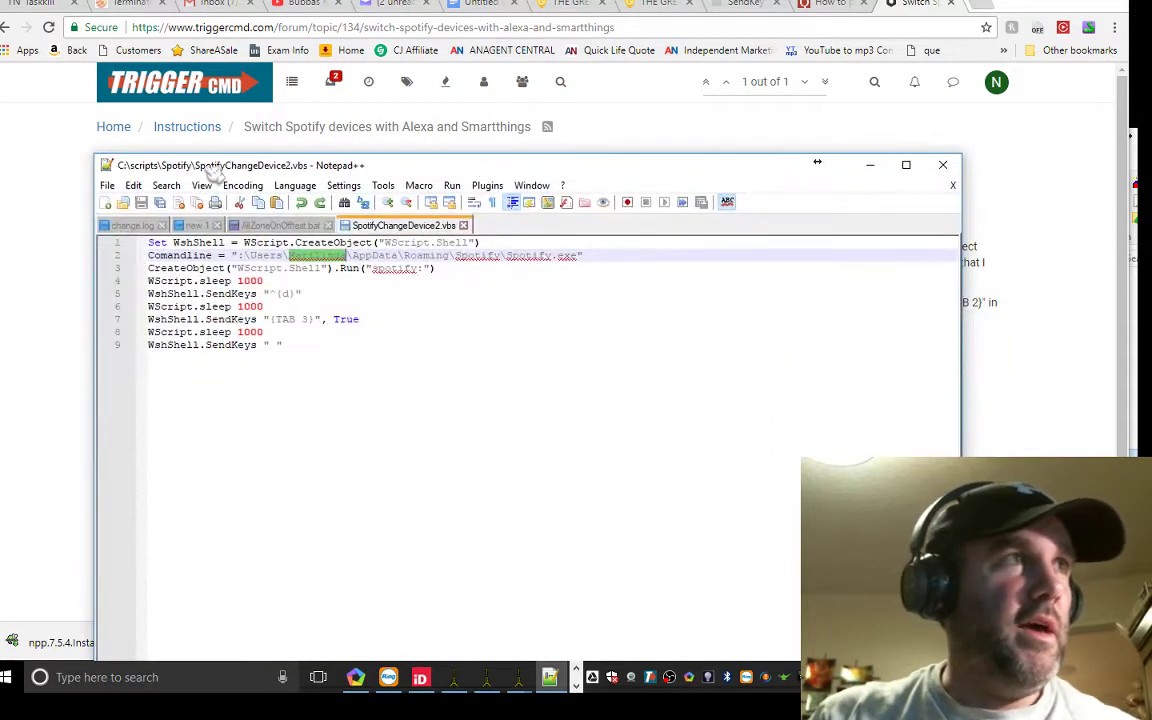
# - Inspect the .vbs file name and the existing SpotifyChangeDevice scripts in the Save As dialog, and close it without saving
pyautogui.click(107, 185)
pyautogui.click(128, 327)
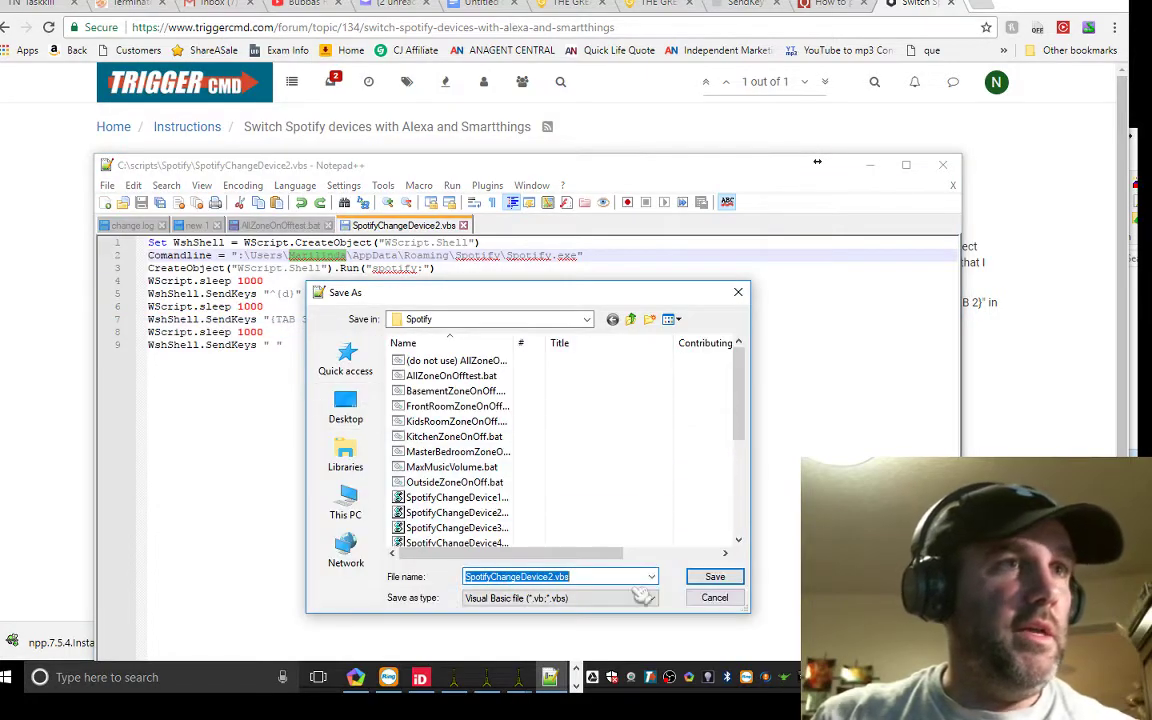
pyautogui.click(568, 576)
pyautogui.doubleClick(568, 576)
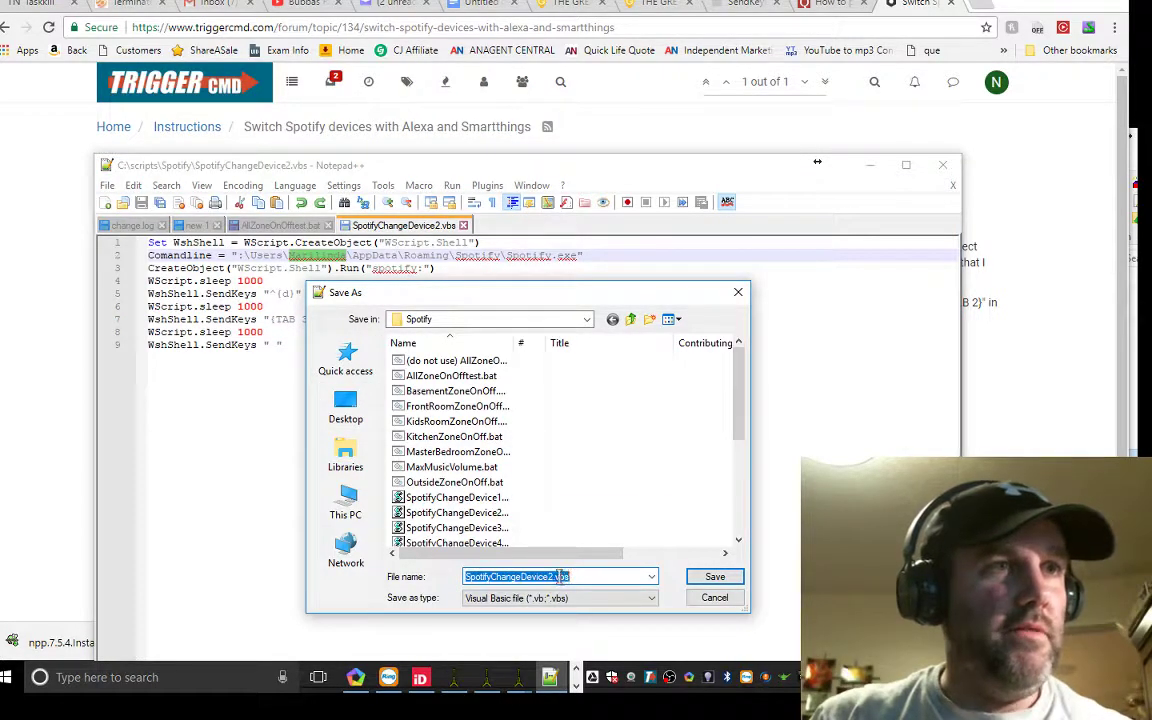
pyautogui.click(560, 576)
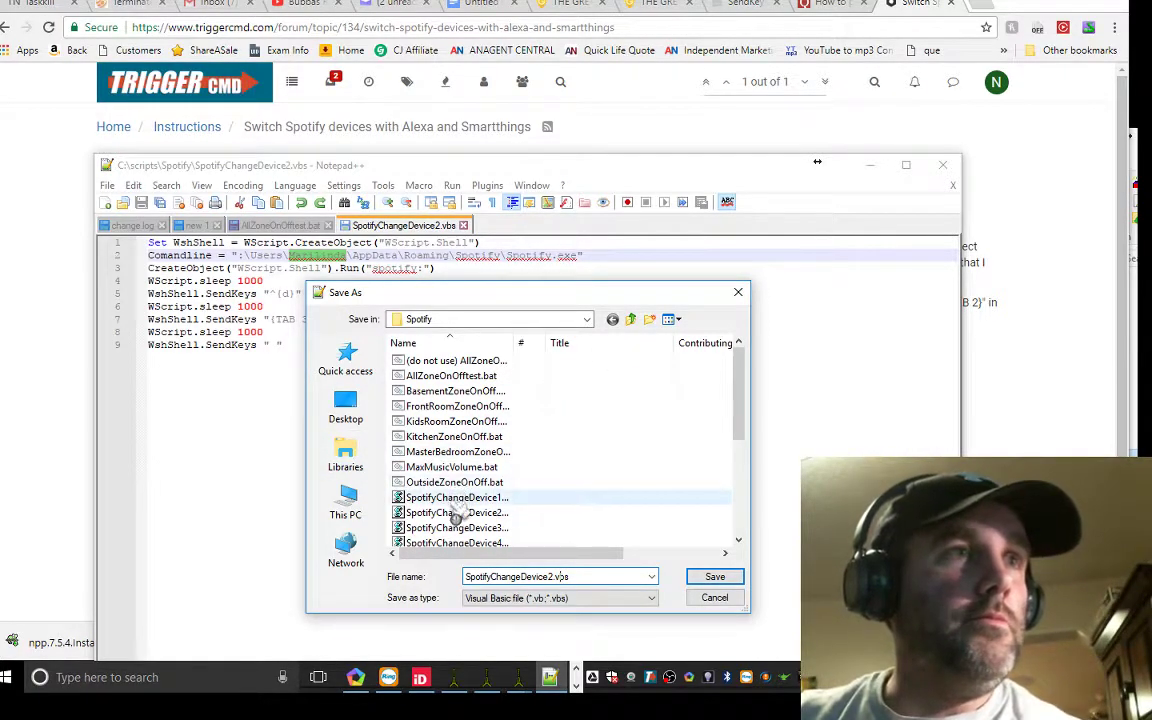
pyautogui.scroll(-1, 480, 460)
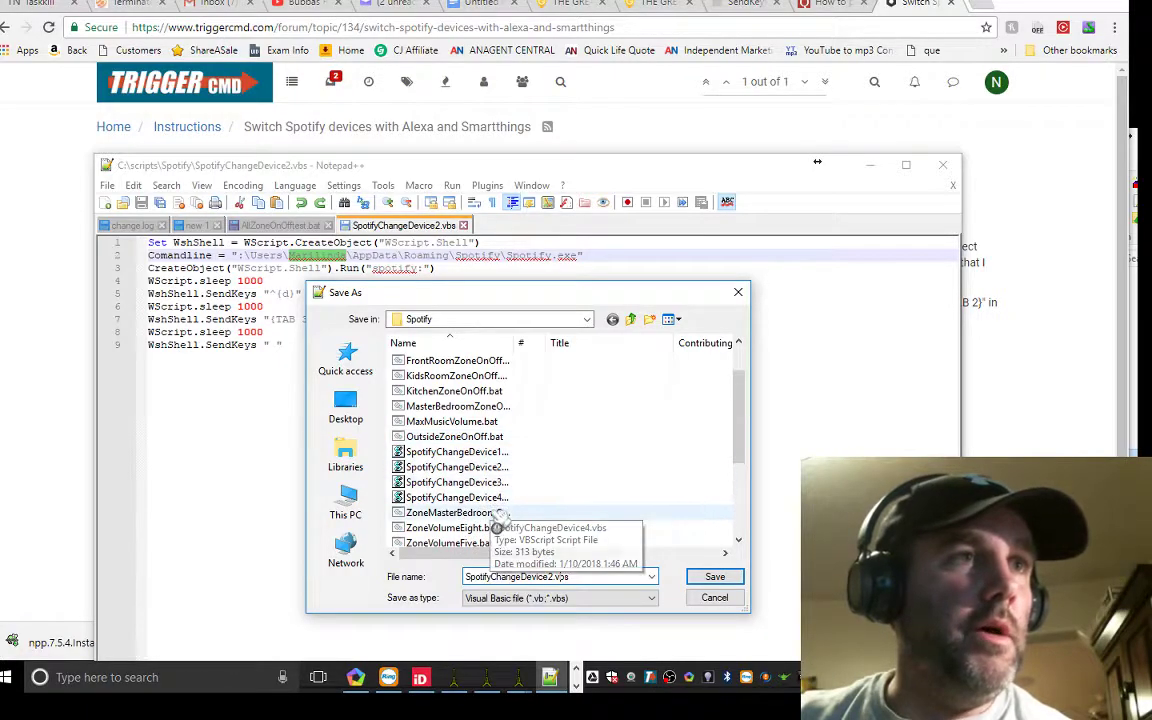
pyautogui.click(738, 293)
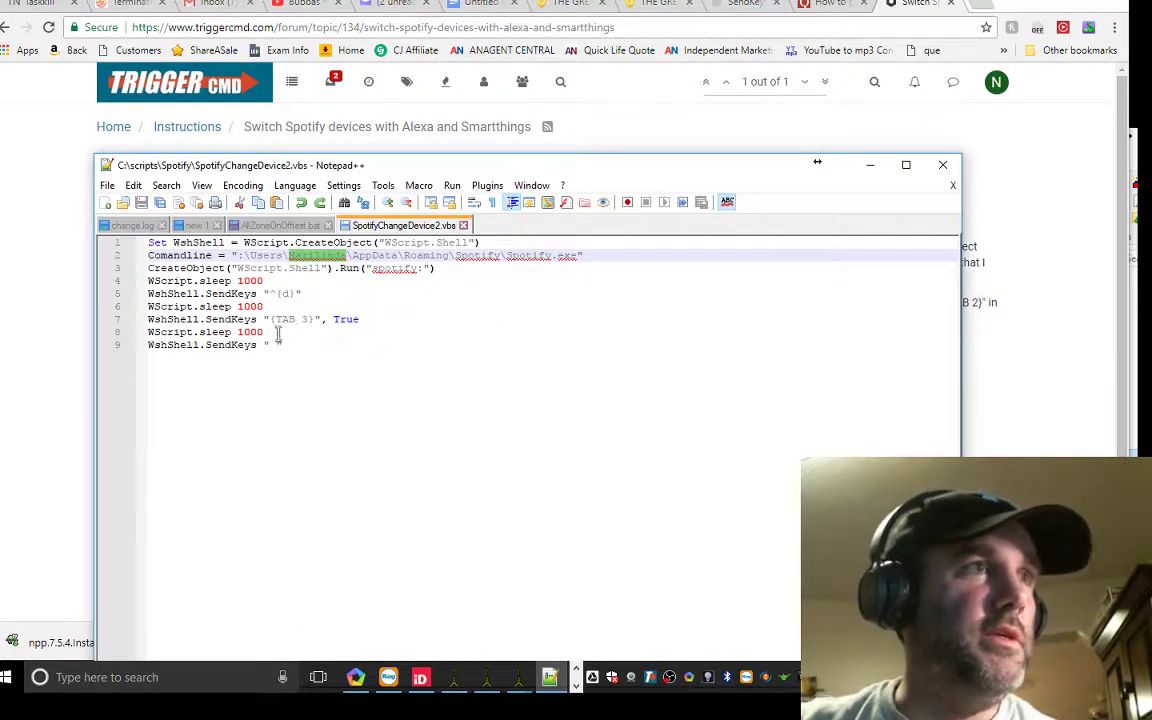
# - Compare the TAB count on line 7 of the script with the order of devices in Spotify's Connect to a device list
pyautogui.click(309, 319)
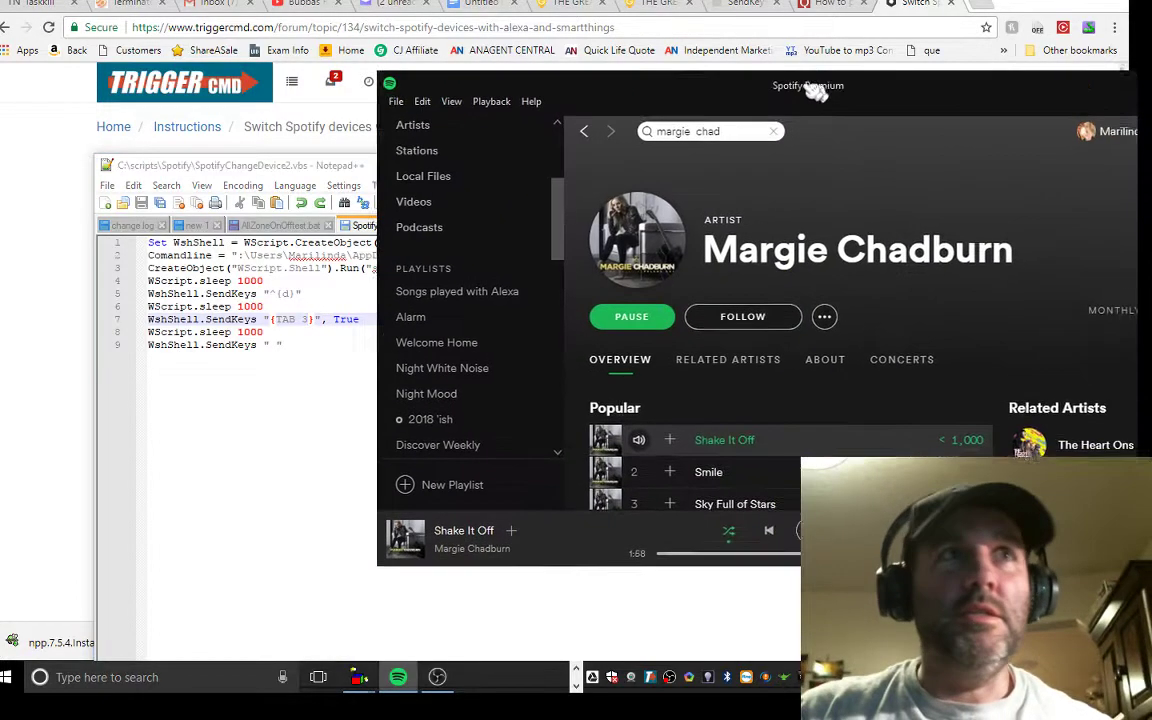
pyautogui.moveTo(810, 90); pyautogui.dragTo(592, 72)
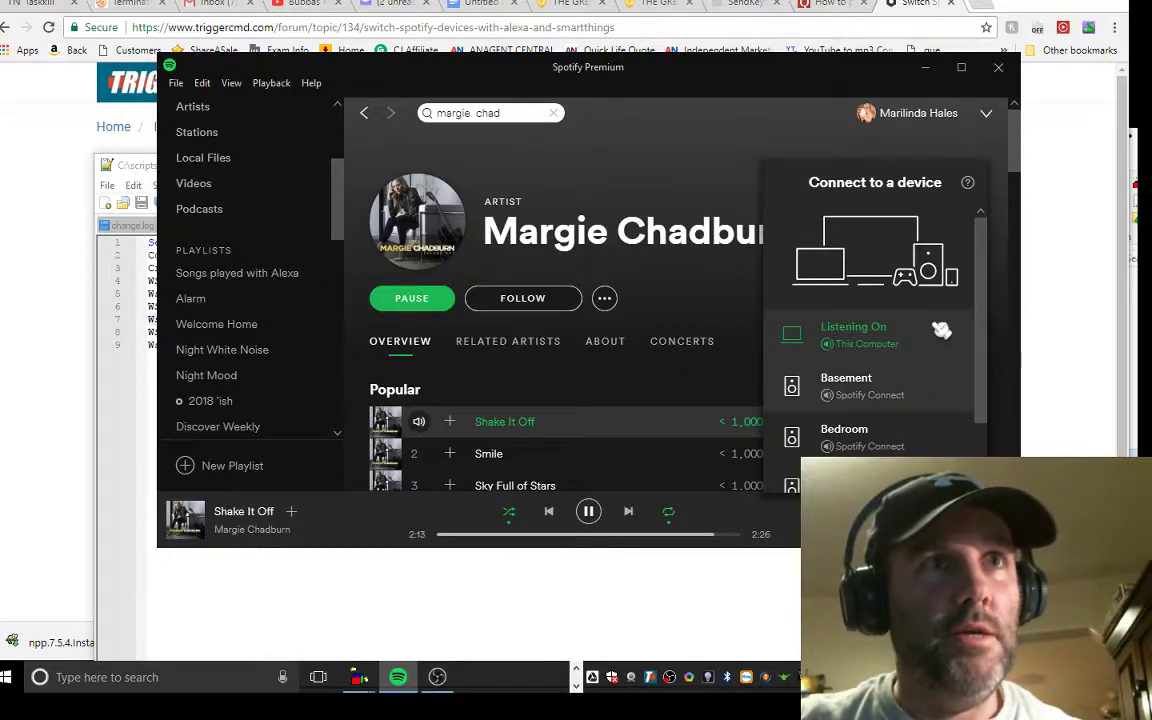
pyautogui.scroll(-1, 941, 331)
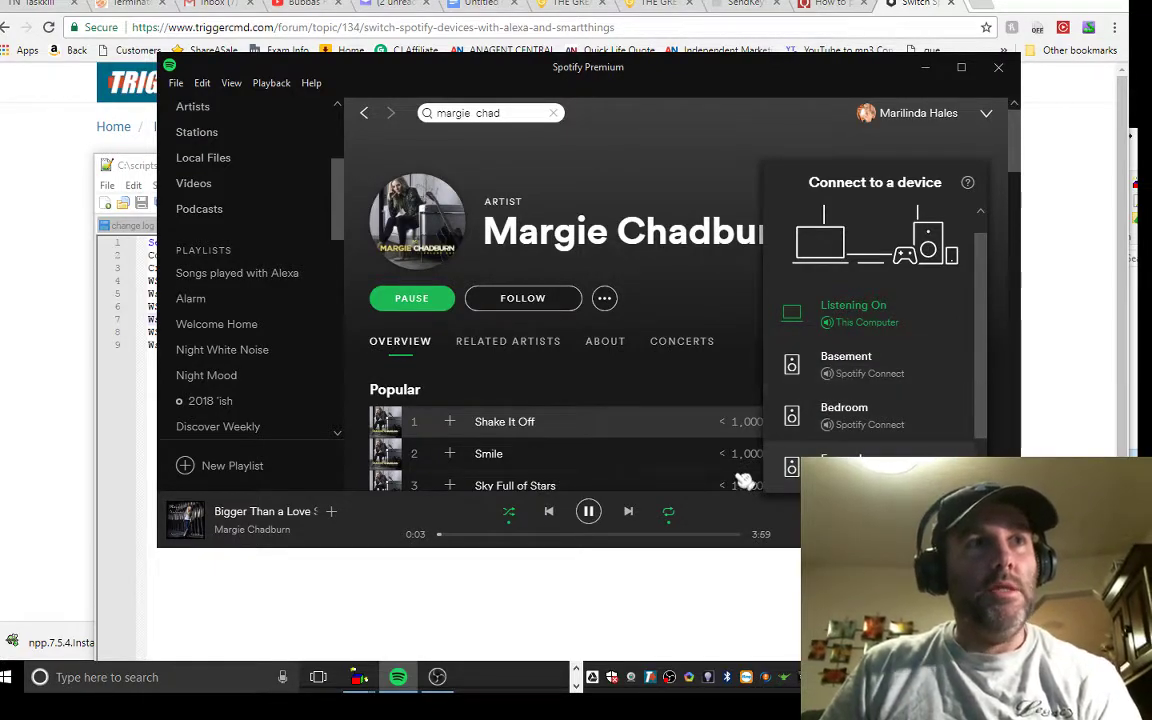
pyautogui.scroll(-1, 863, 400)
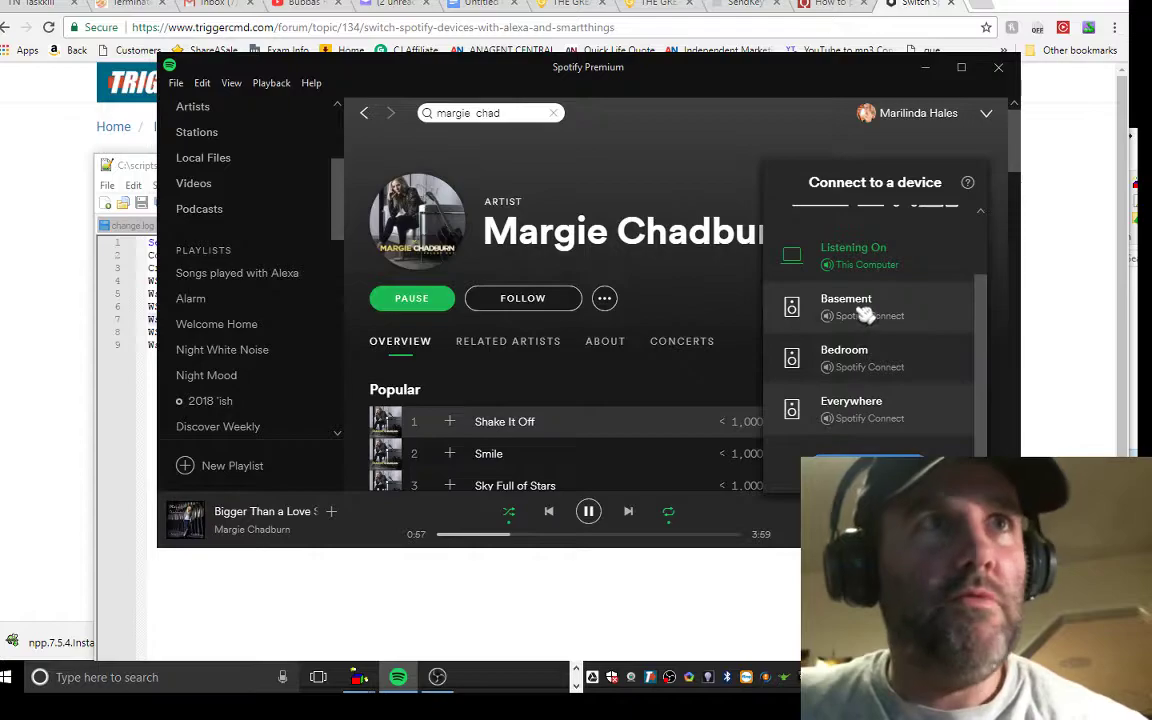
pyautogui.moveTo(329, 69); pyautogui.dragTo(331, 99)
pyautogui.moveTo(672, 161)
pyautogui.mouseDown()
pyautogui.moveTo(784, 187)
pyautogui.moveTo(930, 177)
pyautogui.moveTo(693, 155)
pyautogui.mouseUp()
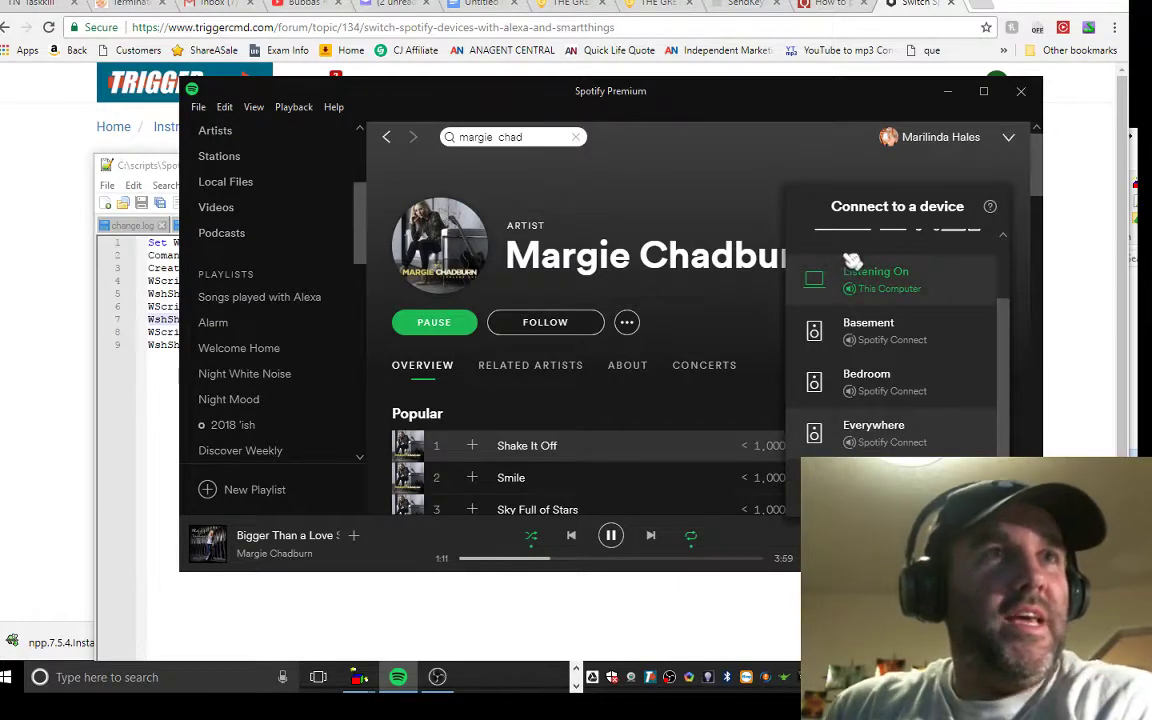
# - Restart Shake It Off from the artist's popular songs and move the Spotify window off the script
pyautogui.click(455, 485)
pyautogui.click(441, 445)
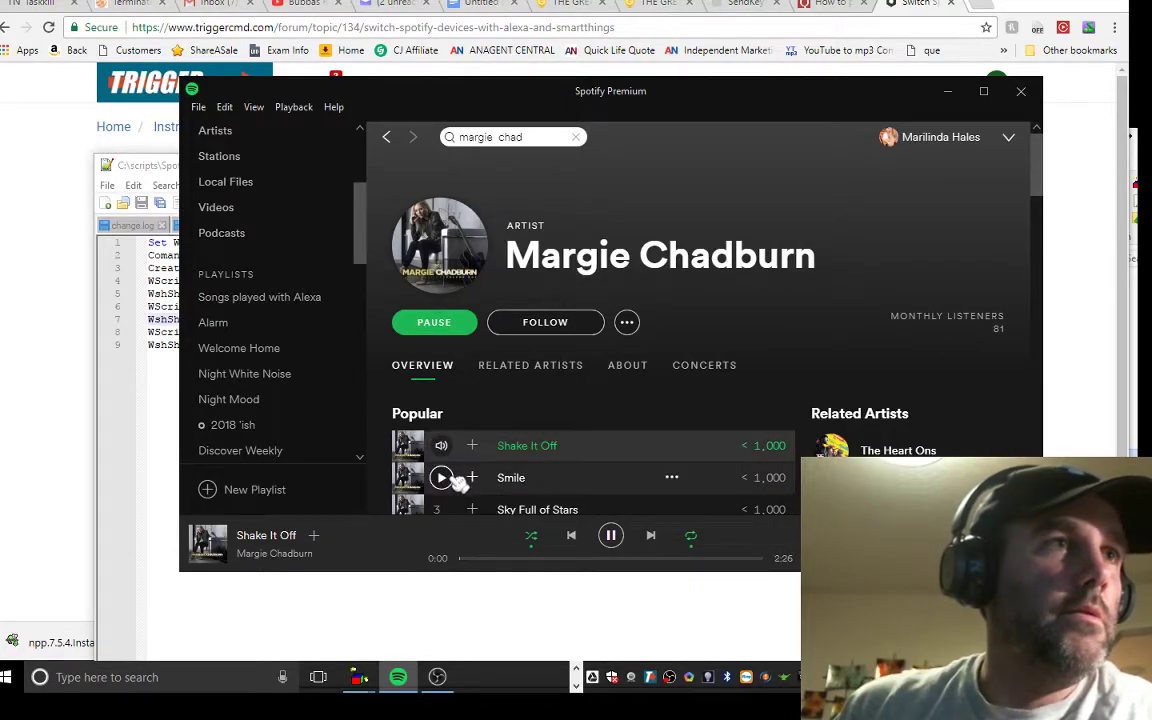
pyautogui.moveTo(597, 90); pyautogui.dragTo(1150, 73)
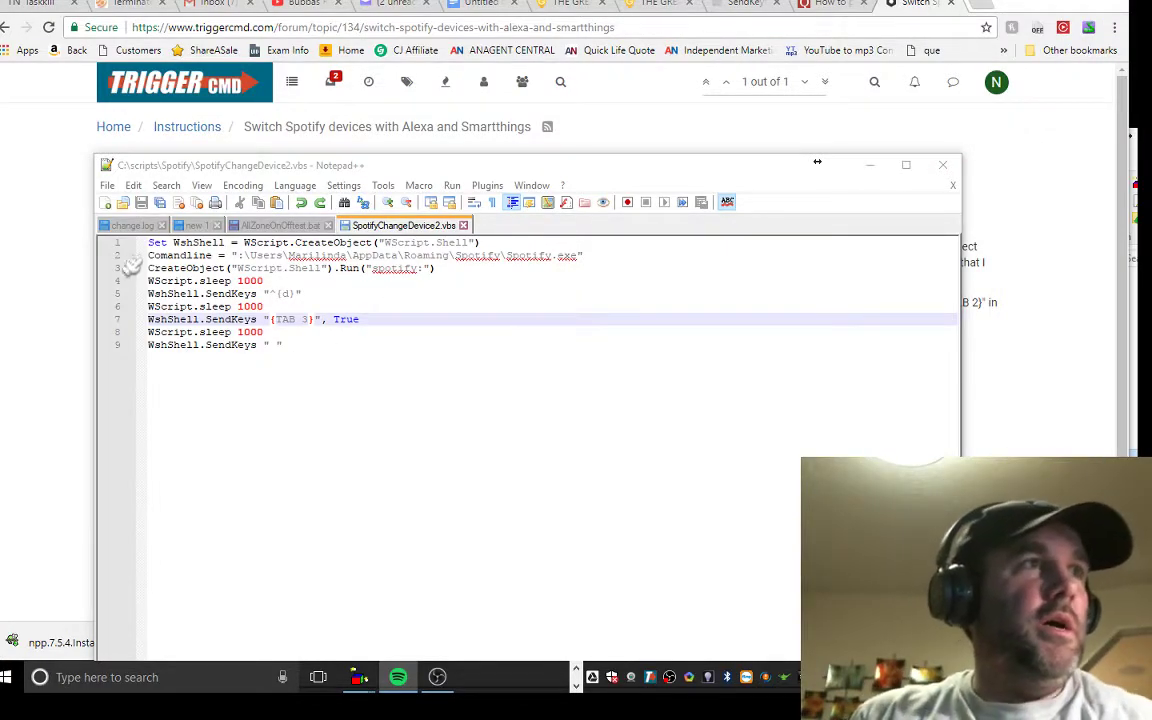
pyautogui.click(308, 319)
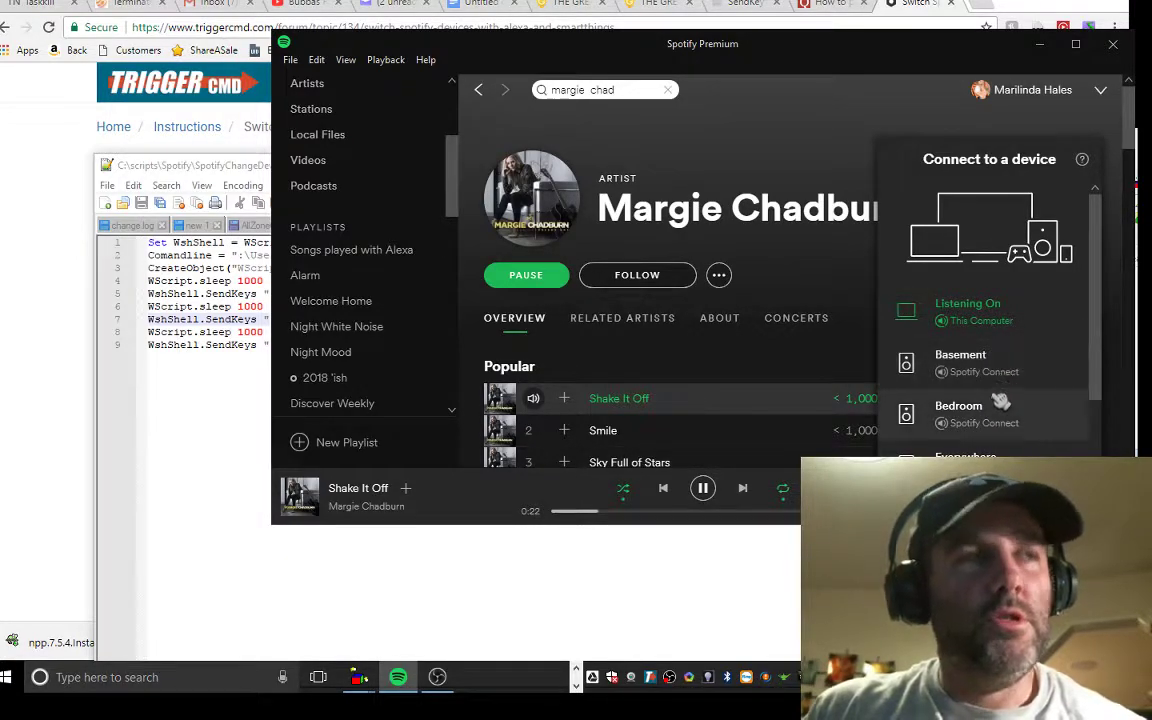
pyautogui.click(230, 417)
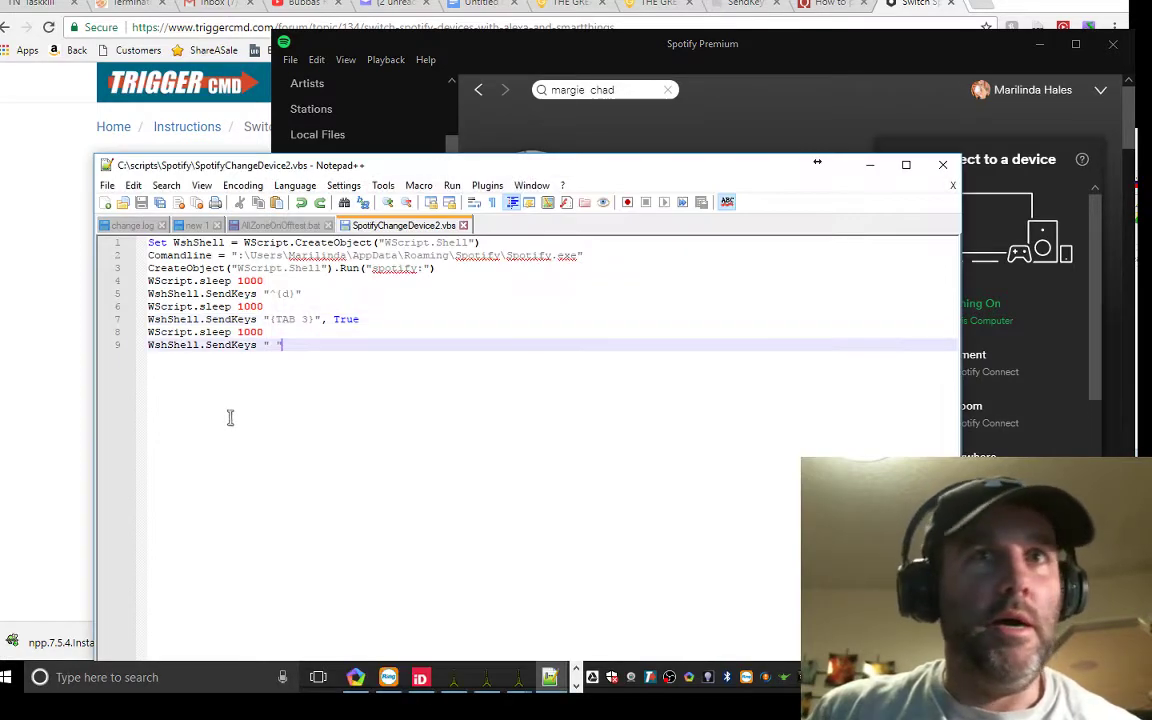
# - Change the TAB count on line 7 of the script to 5
pyautogui.hotkey('alt', 'Tab')
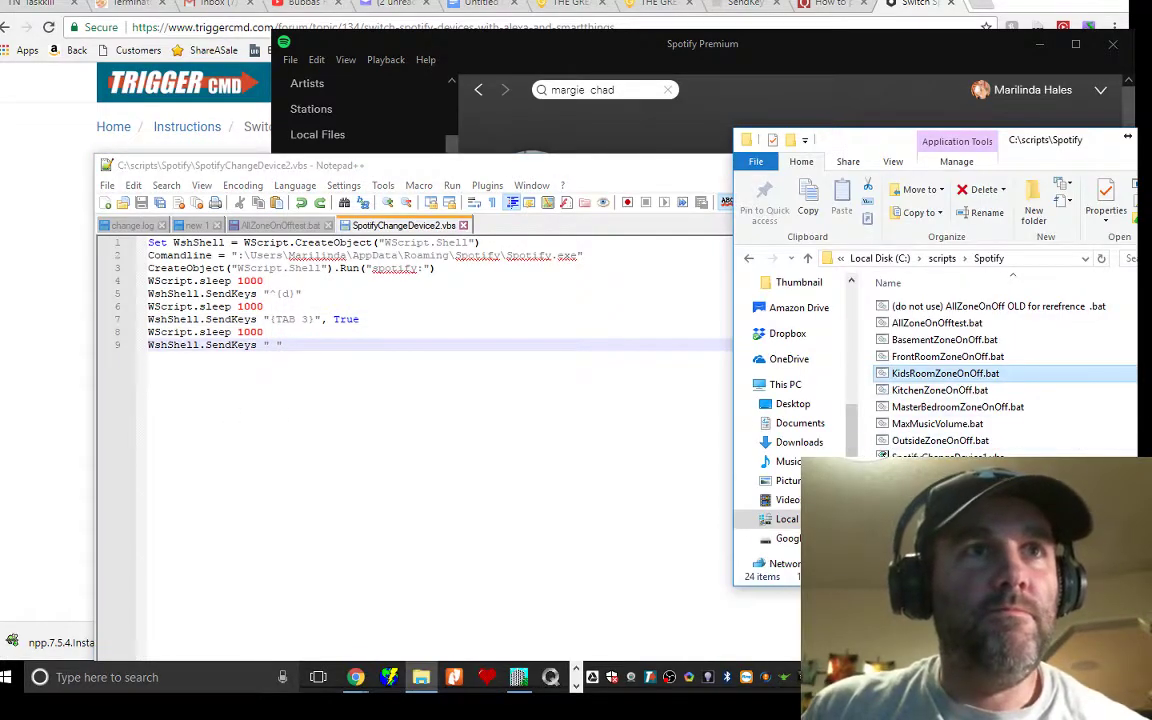
pyautogui.click(440, 430)
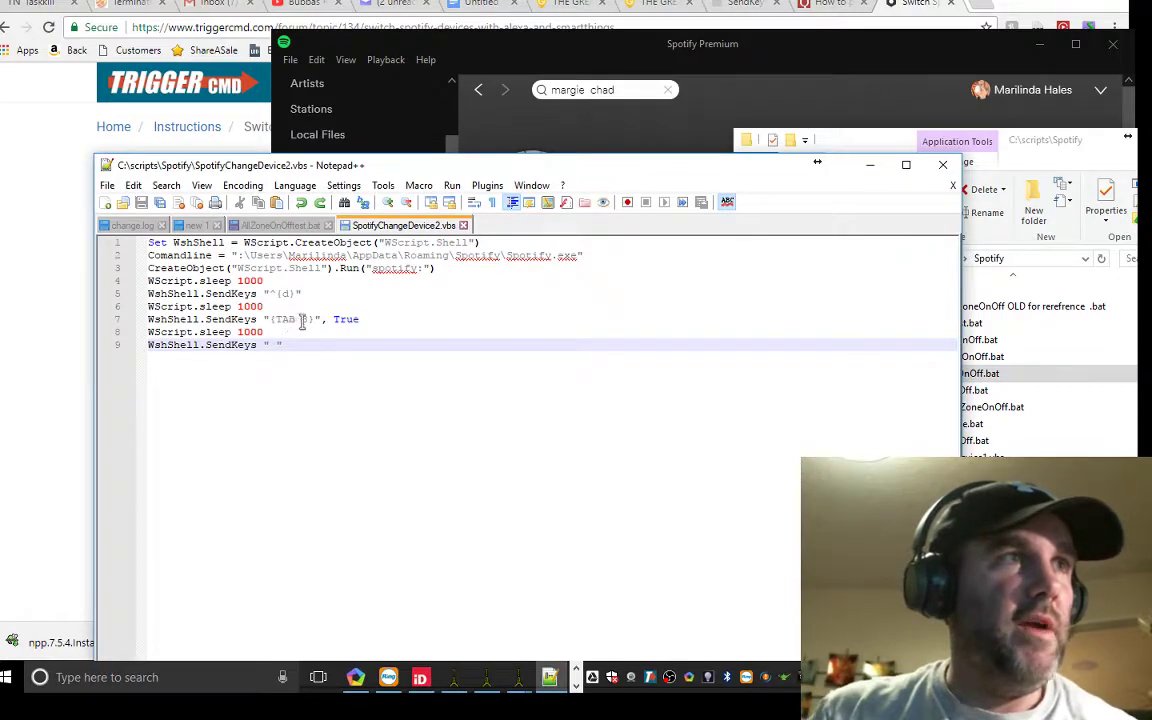
pyautogui.click(301, 320)
pyautogui.press('BackSpace')
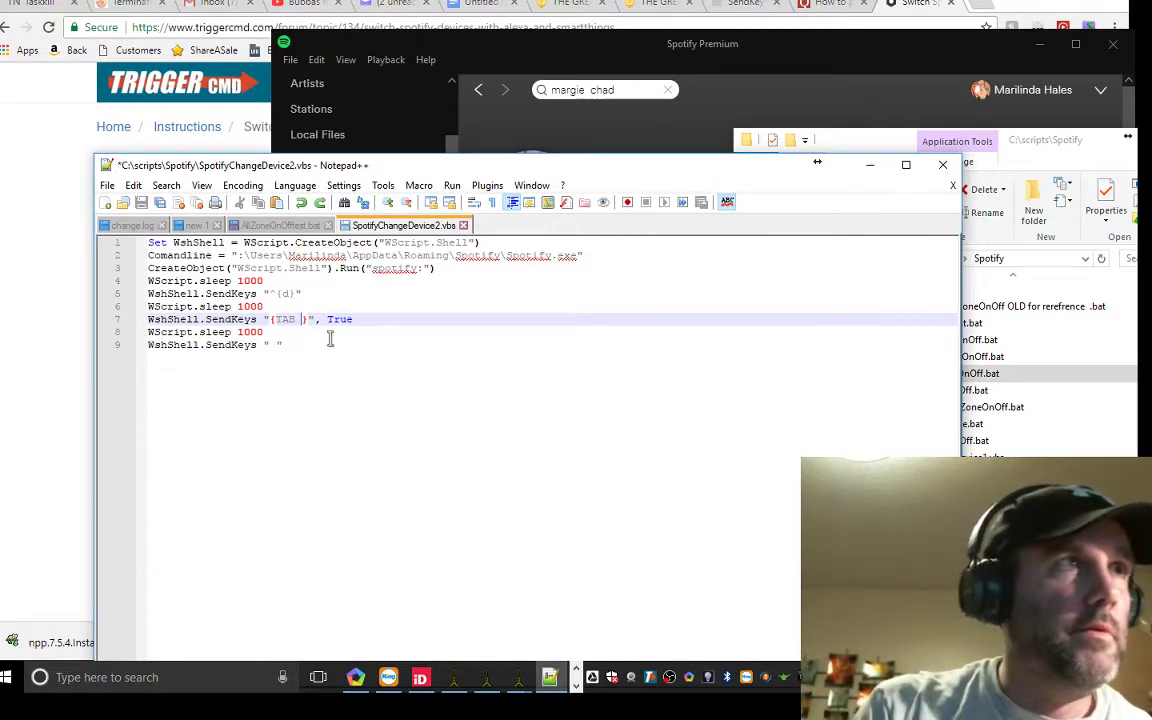
pyautogui.write('5')
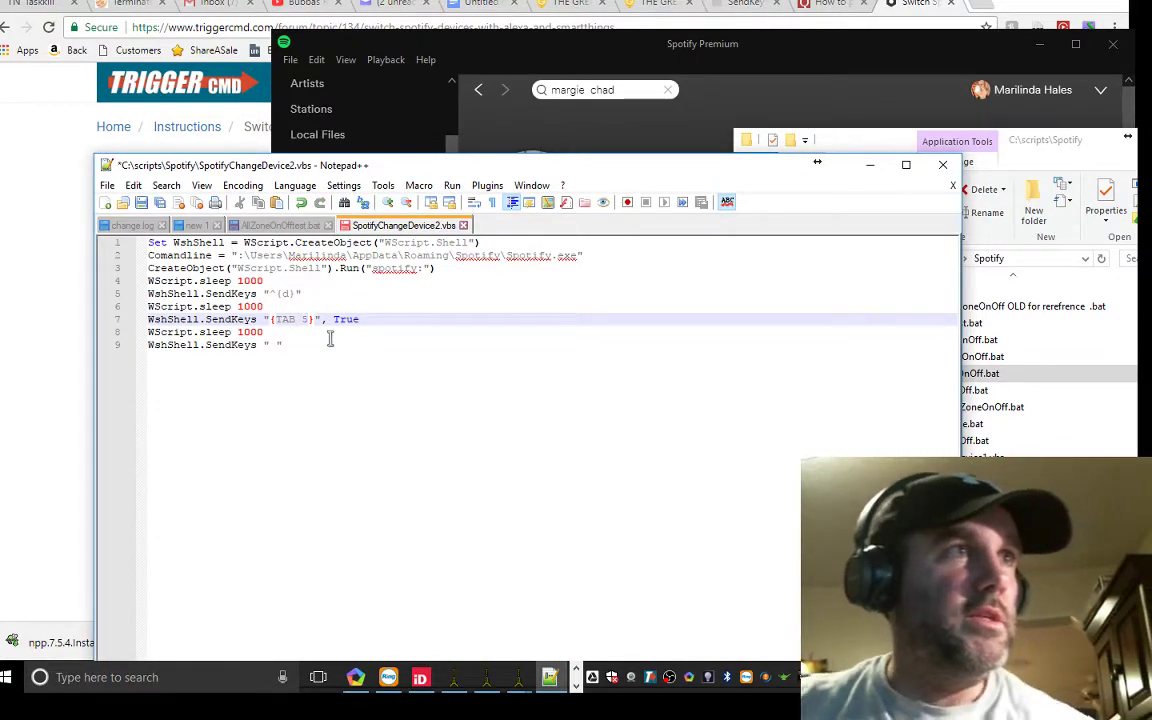
# - Save the script under the new name SpotifyChangeDevice5.vbs in the Spotify scripts folder
pyautogui.click(107, 185)
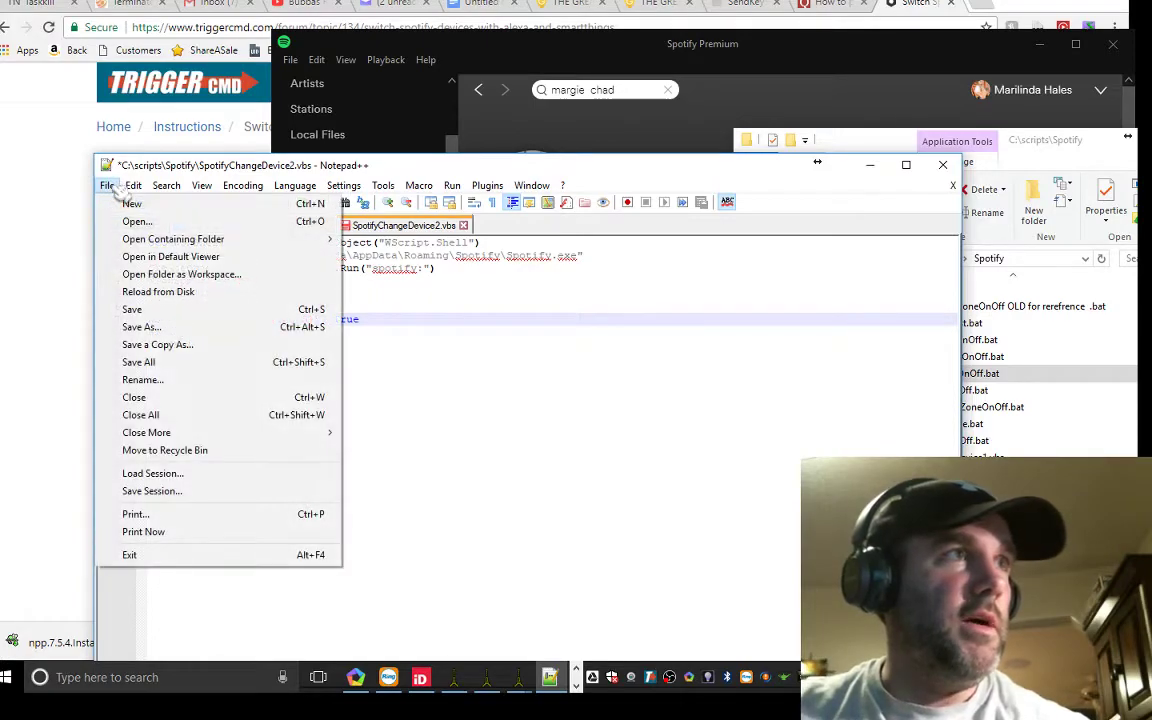
pyautogui.click(140, 327)
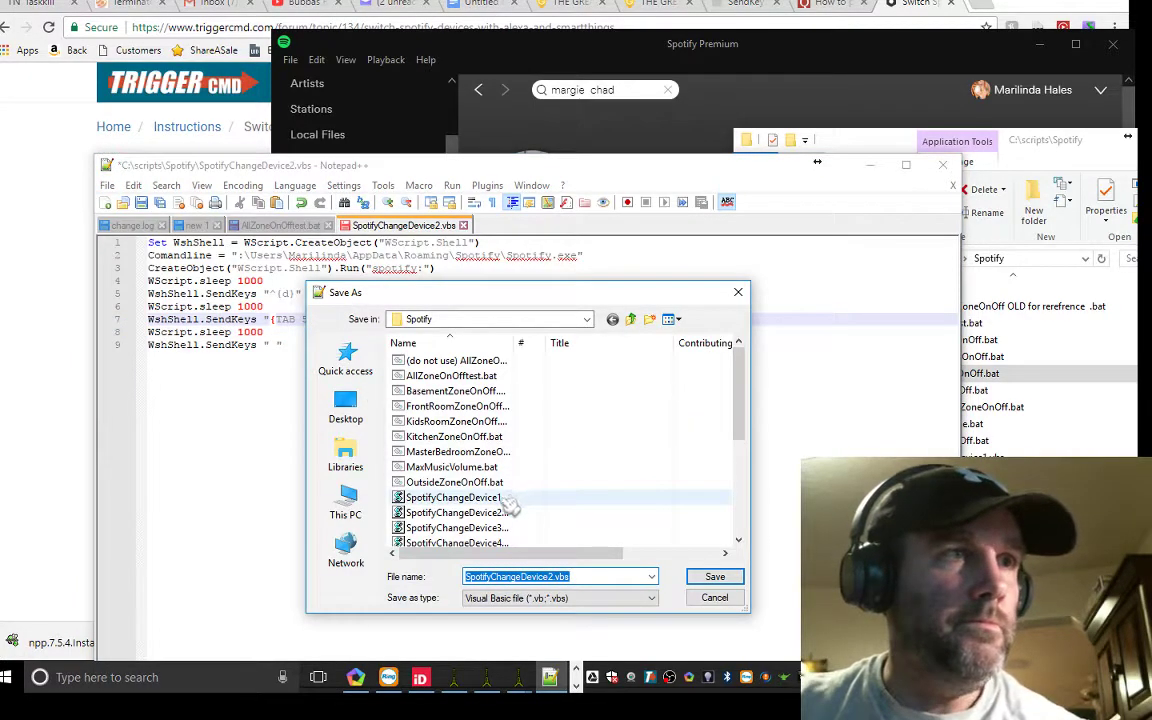
pyautogui.click(553, 578)
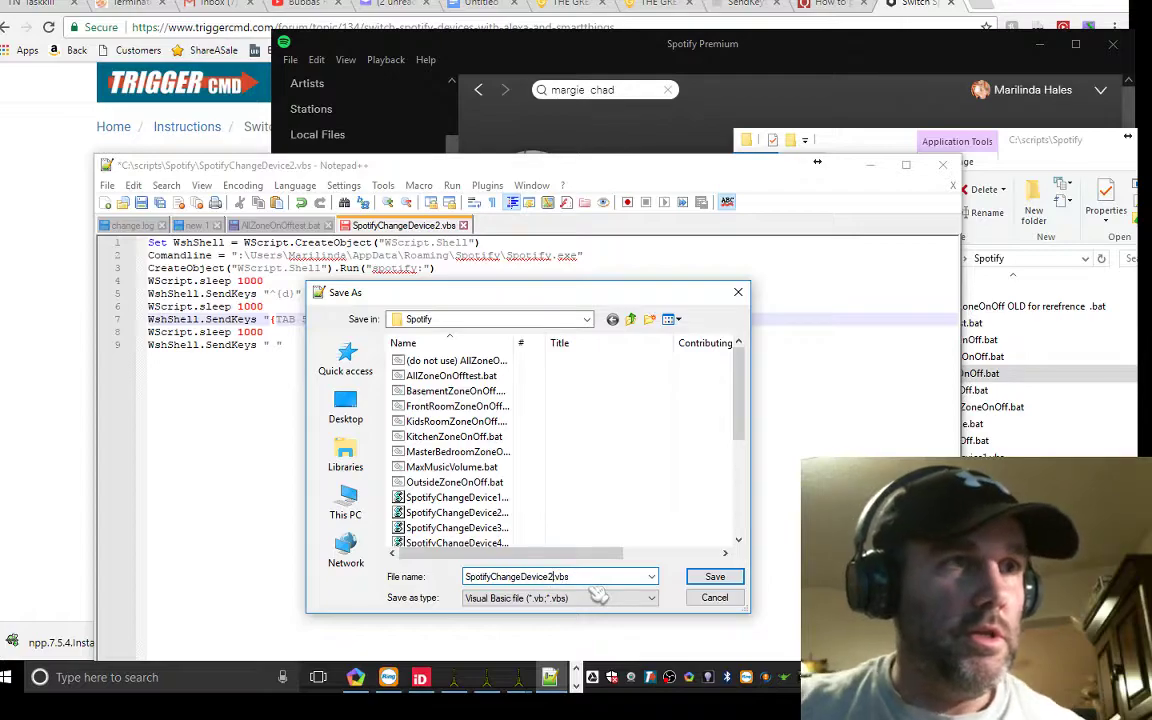
pyautogui.write('4')
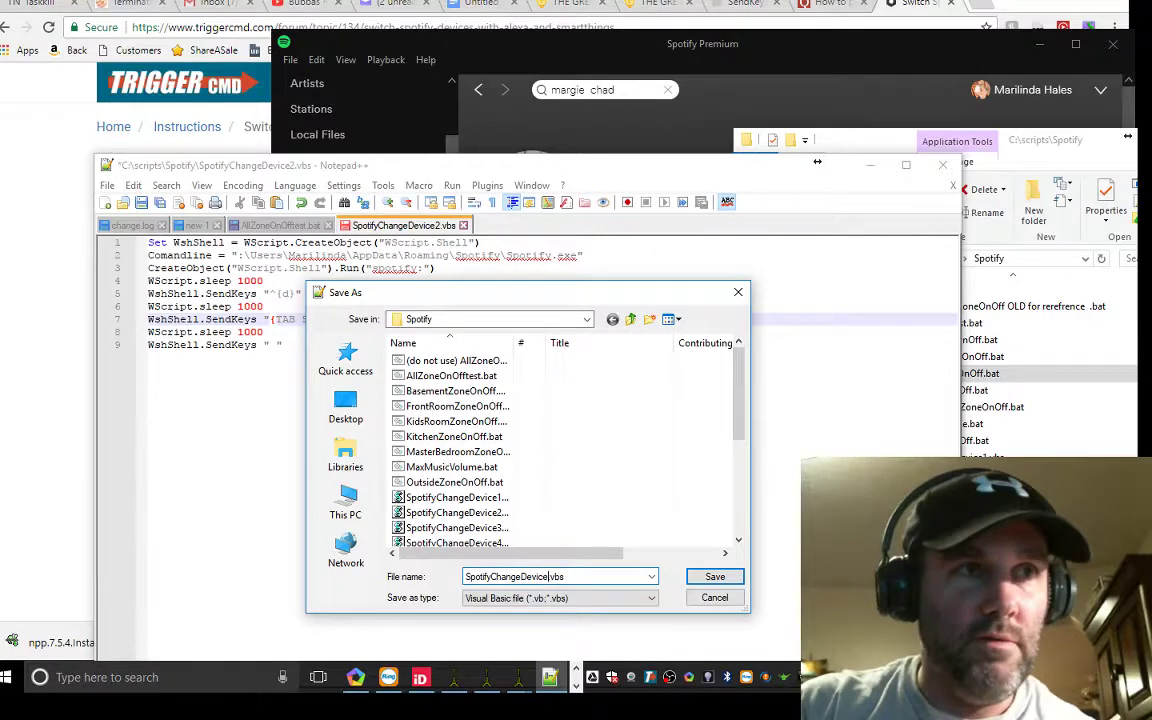
pyautogui.write('5')
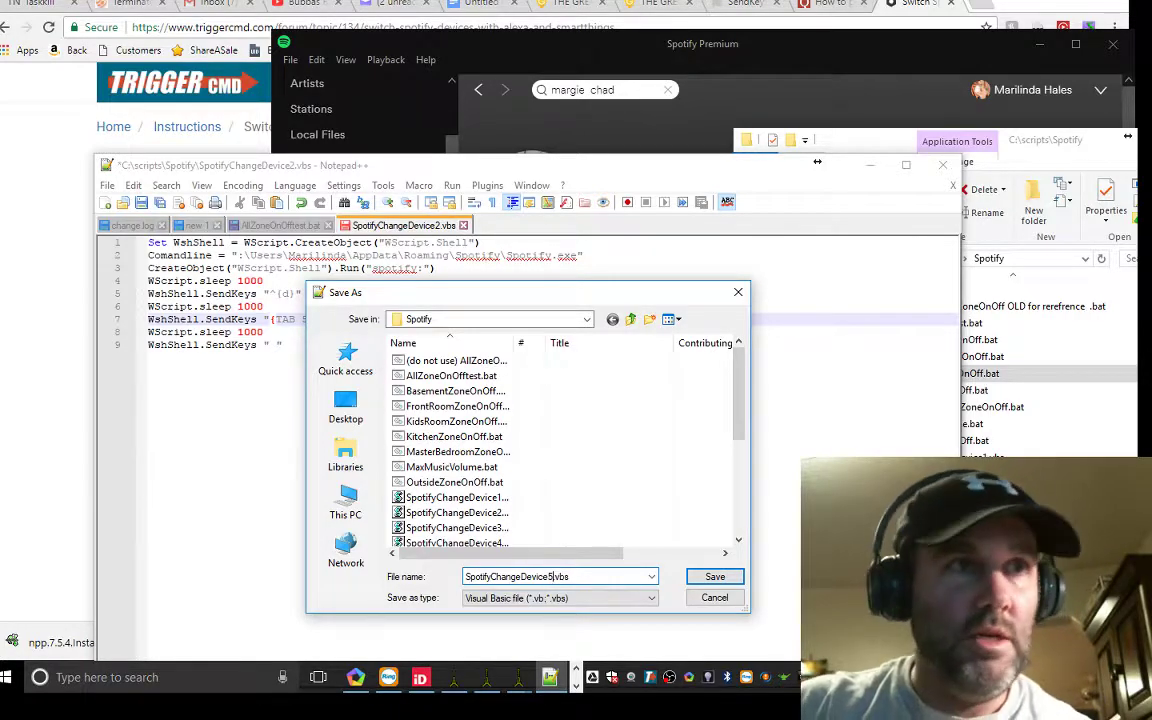
pyautogui.click(715, 577)
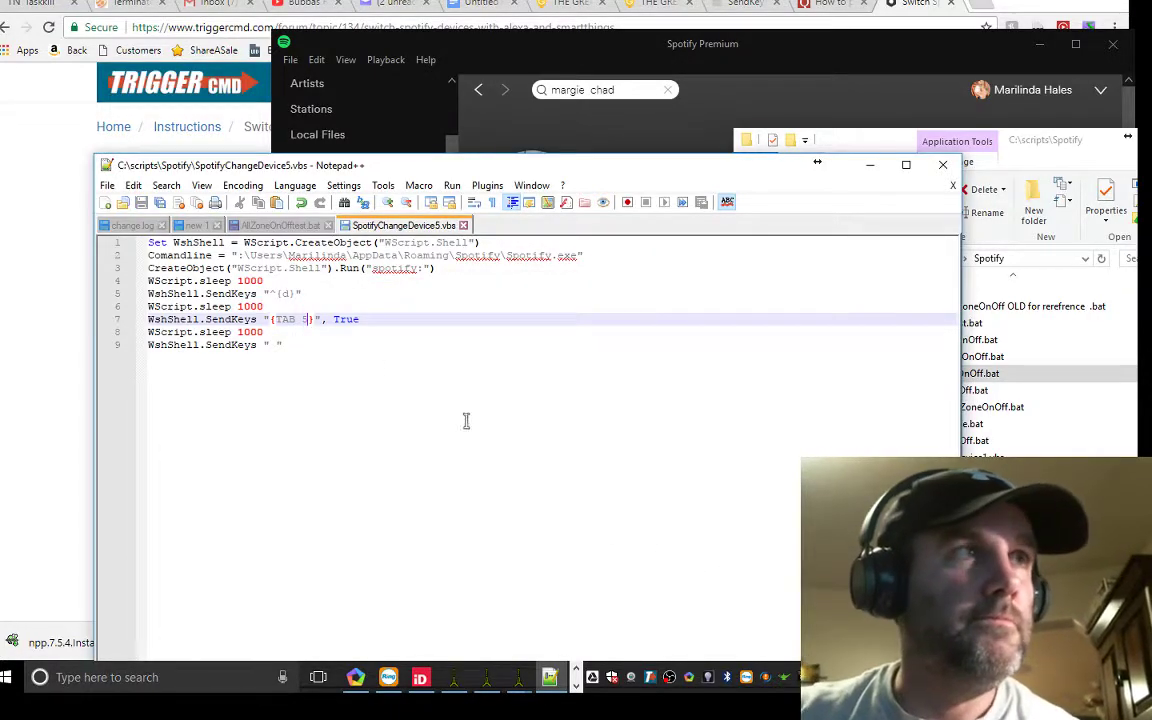
# - Set line 7 of SpotifyChangeDevice5.vbs to {TAB 6} and save the file
pyautogui.click(310, 320)
pyautogui.press('BackSpace')
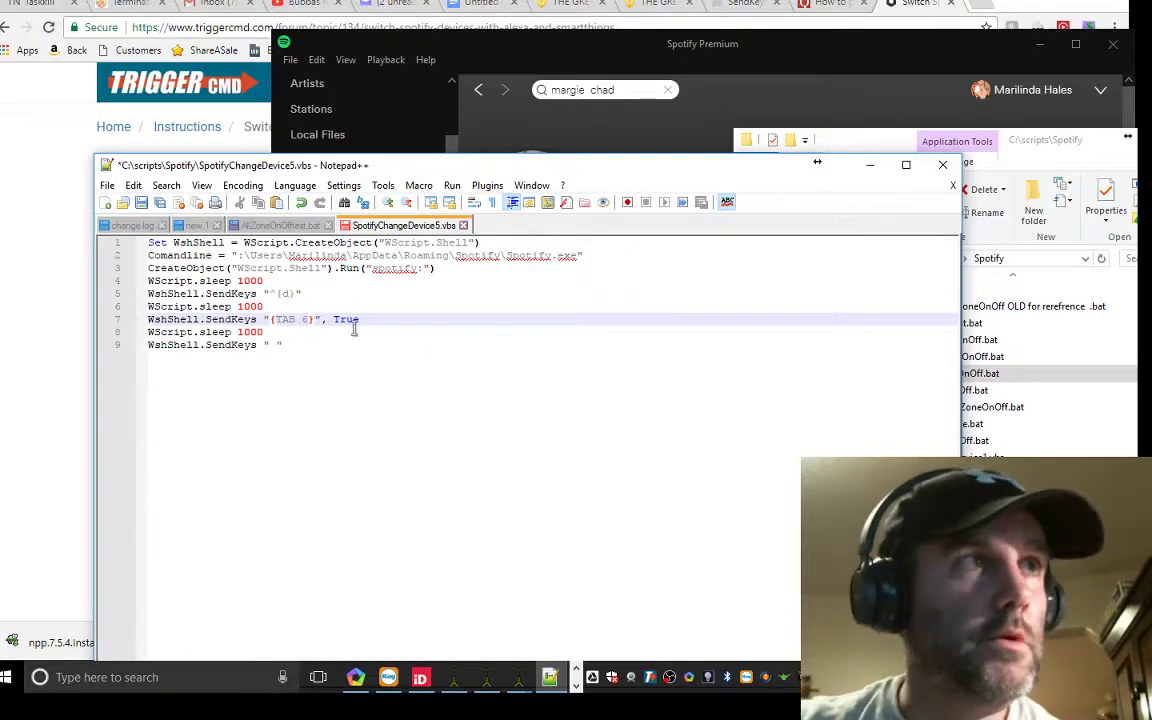
pyautogui.click(117, 187)
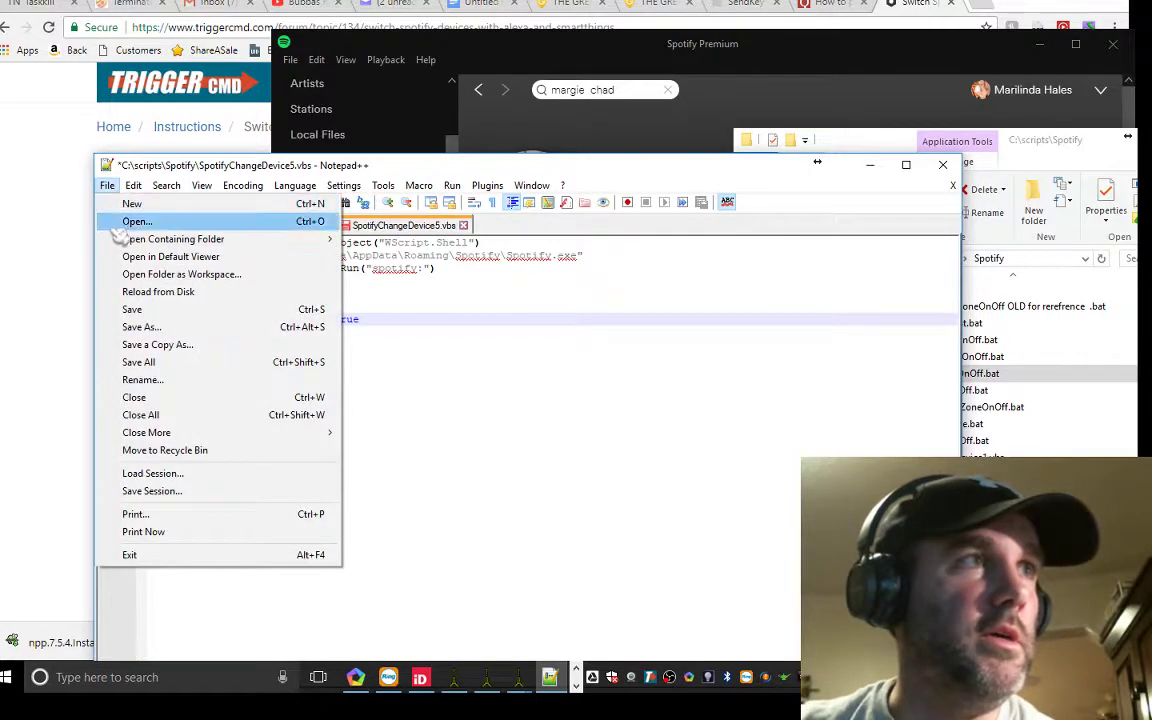
pyautogui.click(128, 308)
pyautogui.click(351, 335)
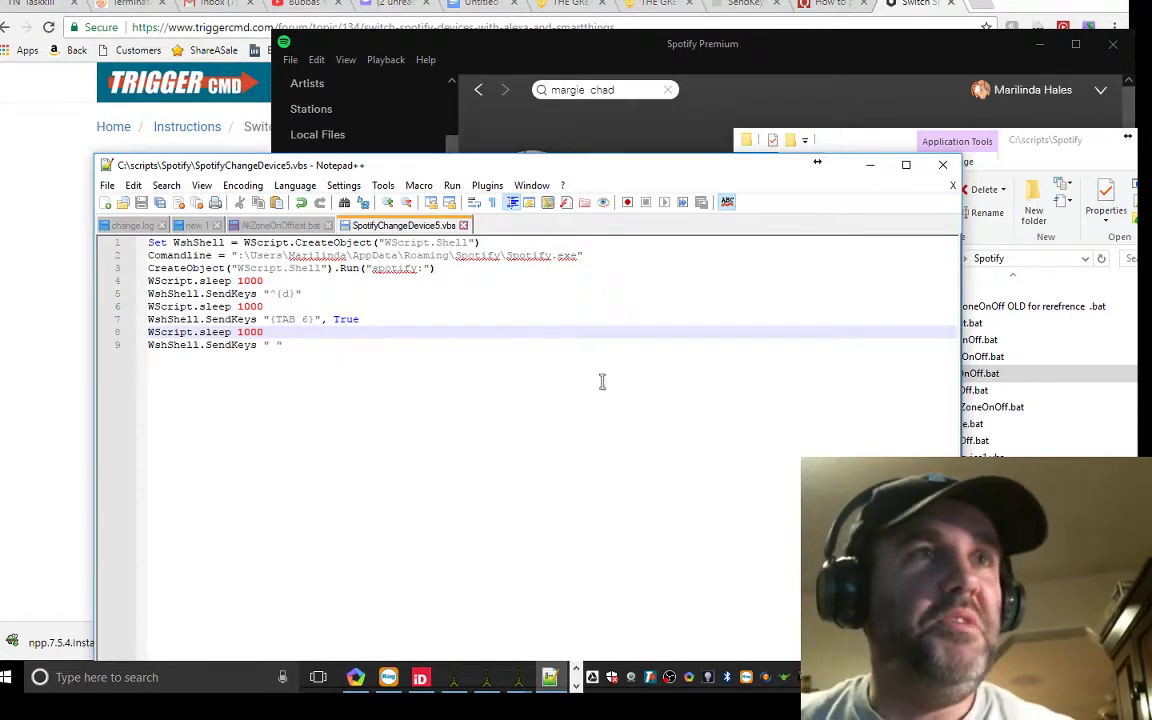
# - Open the TRIGGERcmd GUI Command Editor and view the existing Device 1 and Device 2 commands
pyautogui.click(887, 152)
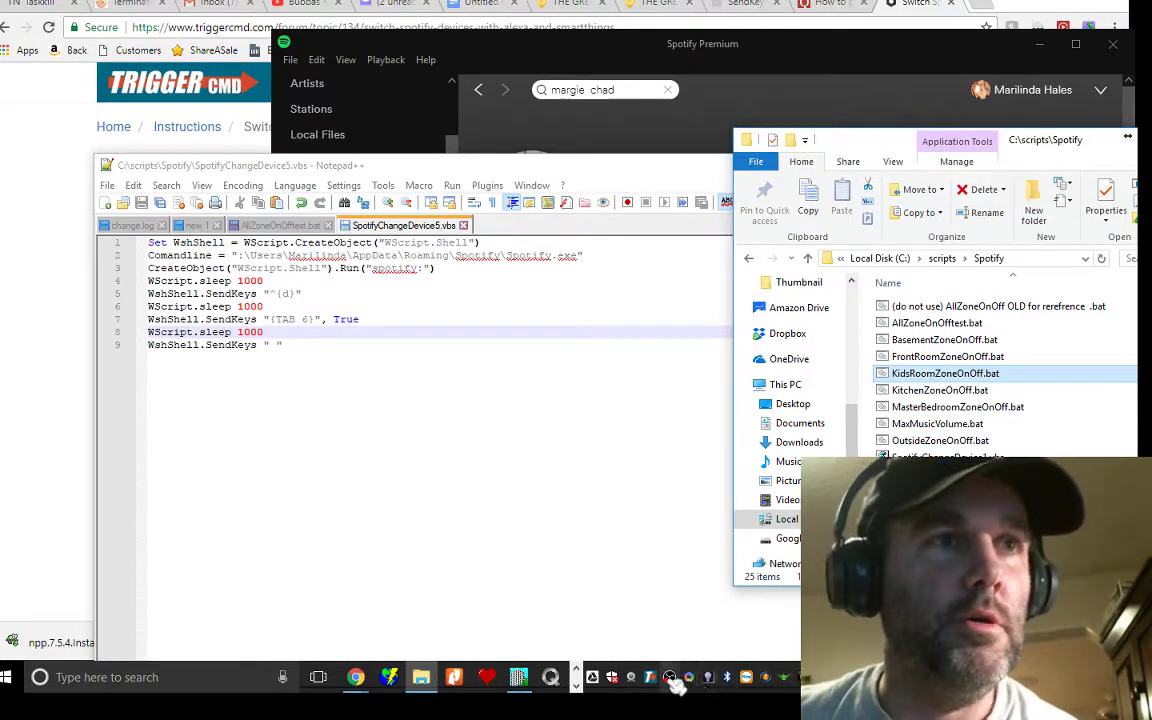
pyautogui.rightClick(649, 677)
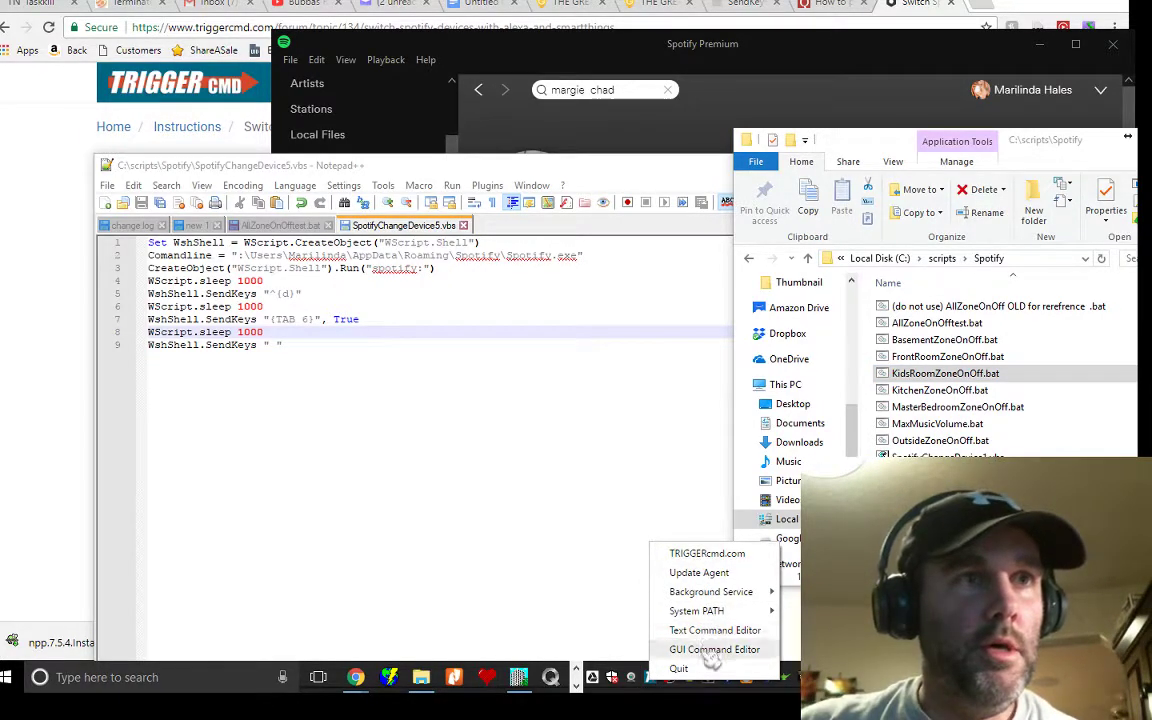
pyautogui.click(714, 650)
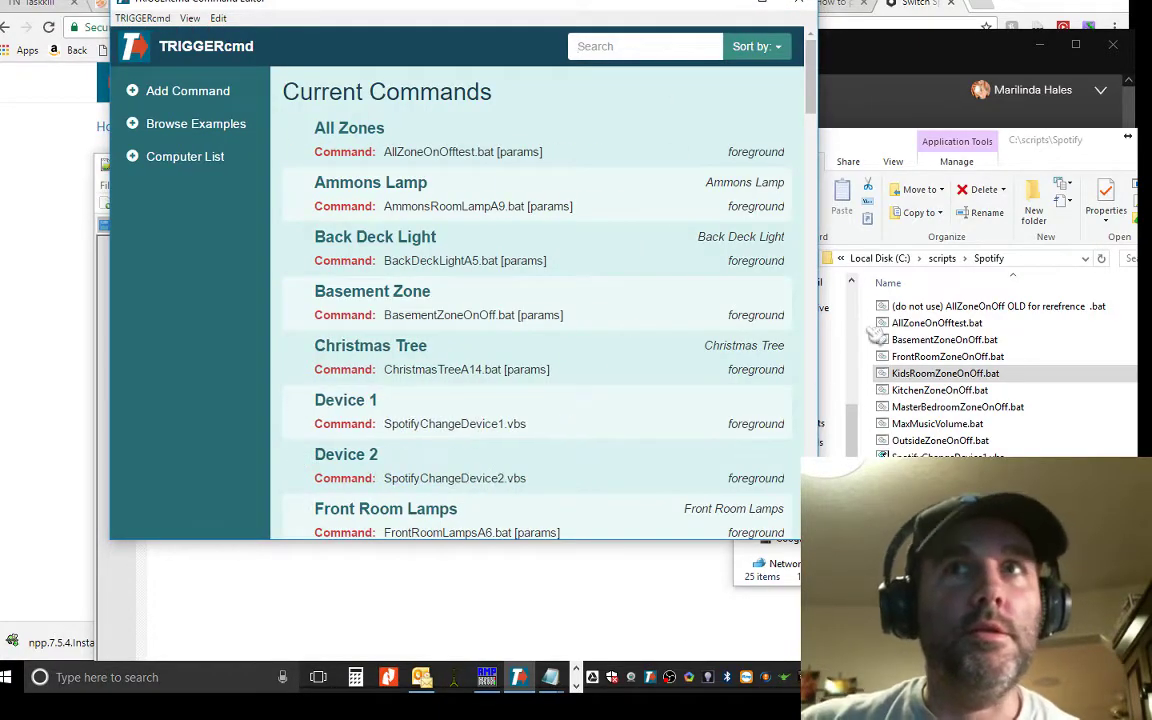
pyautogui.moveTo(408, 258)
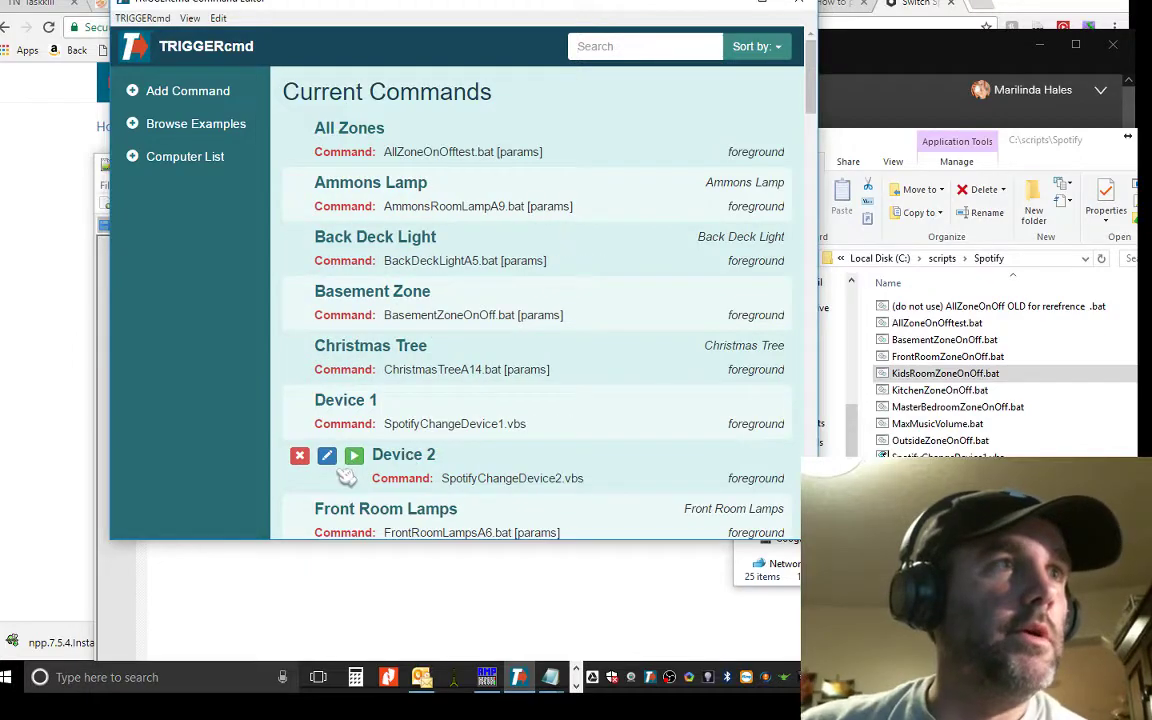
# - Start a new TRIGGERcmd command with the trigger name Device 5
pyautogui.click(150, 100)
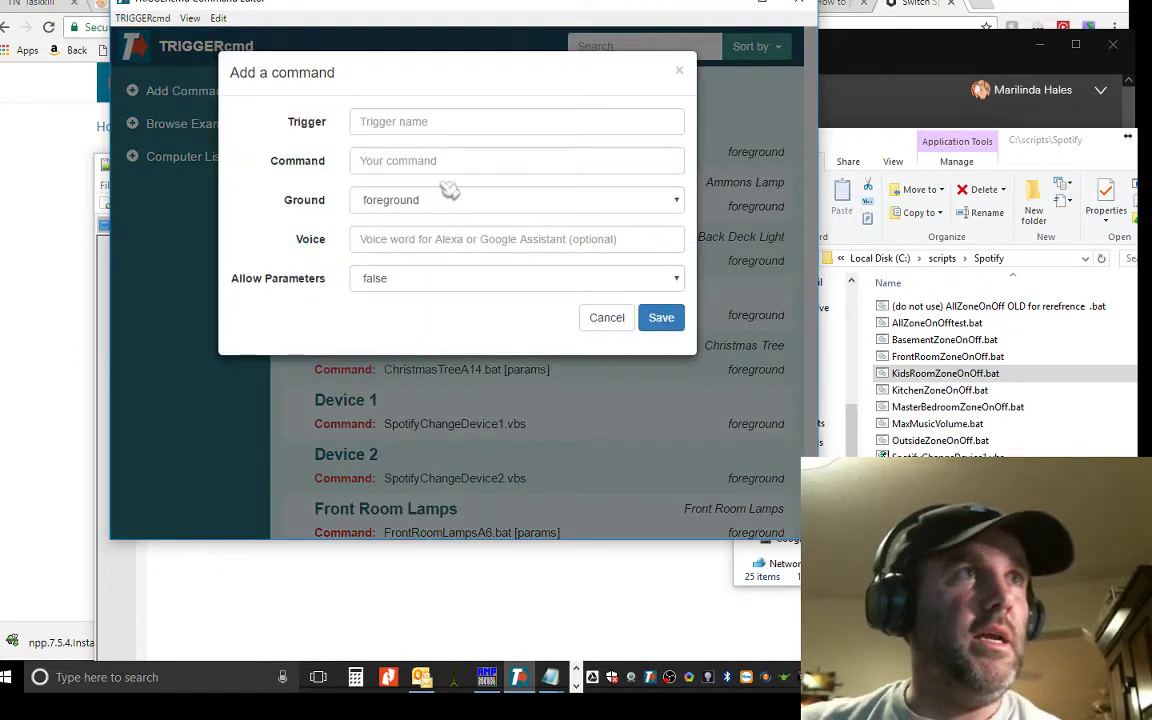
pyautogui.click(411, 124)
pyautogui.write('Device 5')
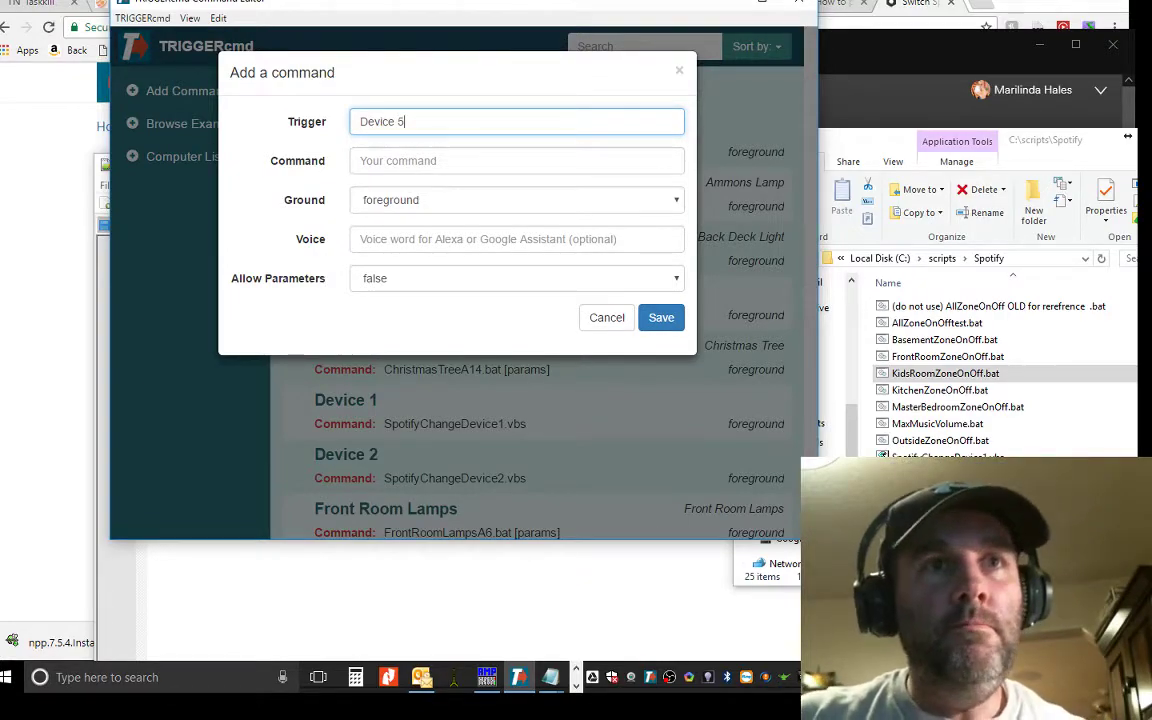
# - Copy the file name SpotifyChangeDevice5.vbs from the Spotify scripts folder into the new trigger's command
pyautogui.hotkey('alt', 'Tab')
pyautogui.rightClick(917, 530)
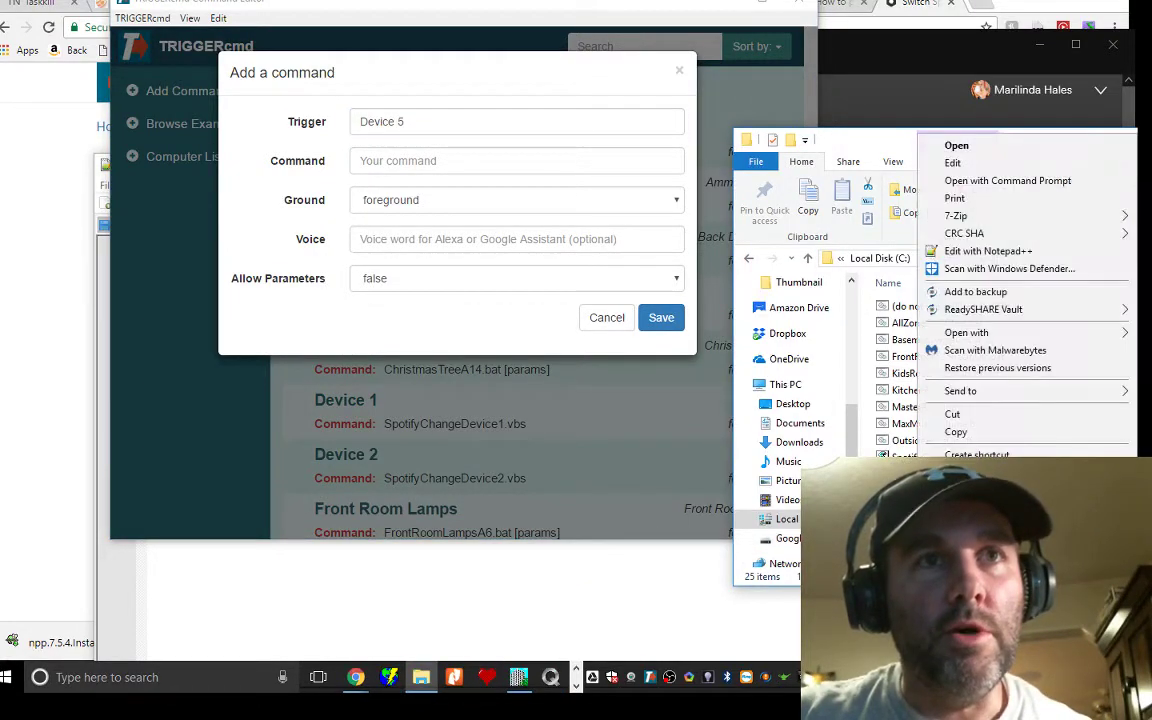
pyautogui.press('Escape')
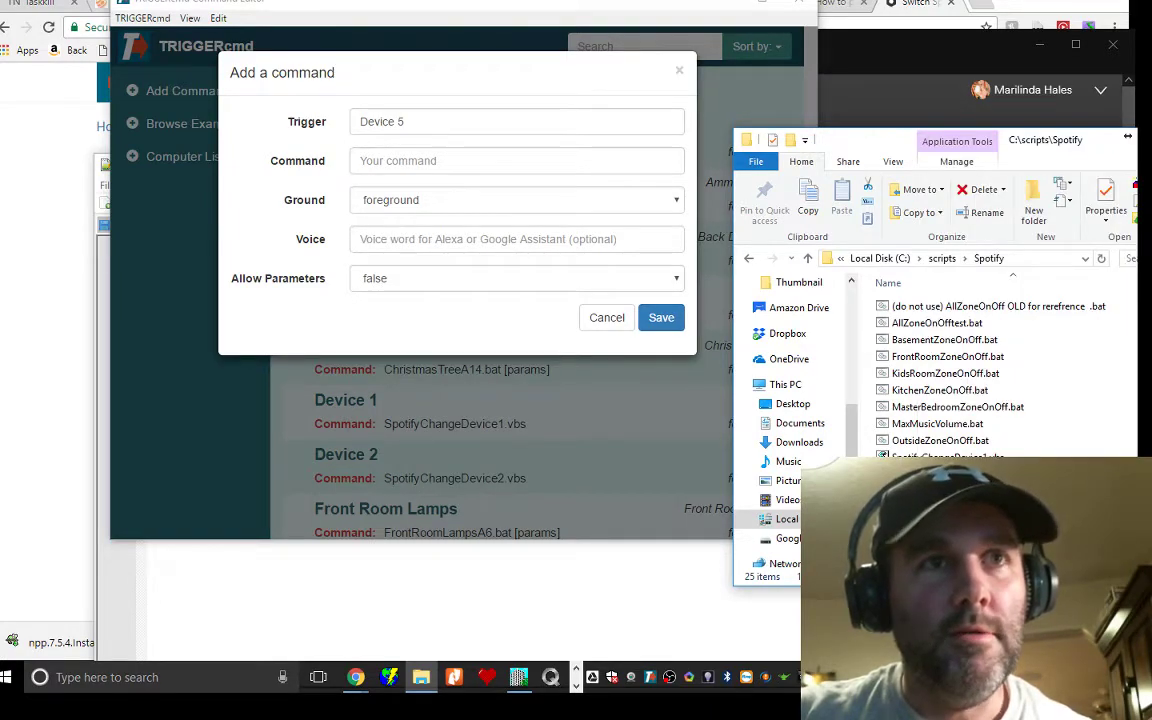
pyautogui.rightClick(938, 306)
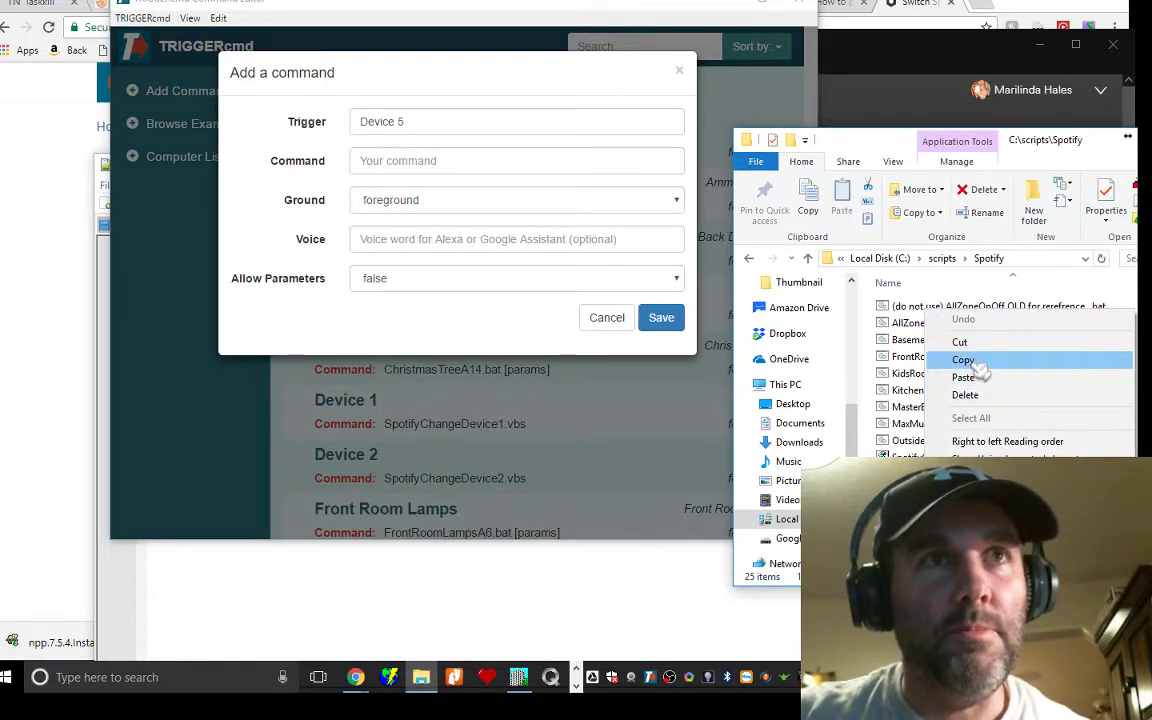
pyautogui.click(977, 368)
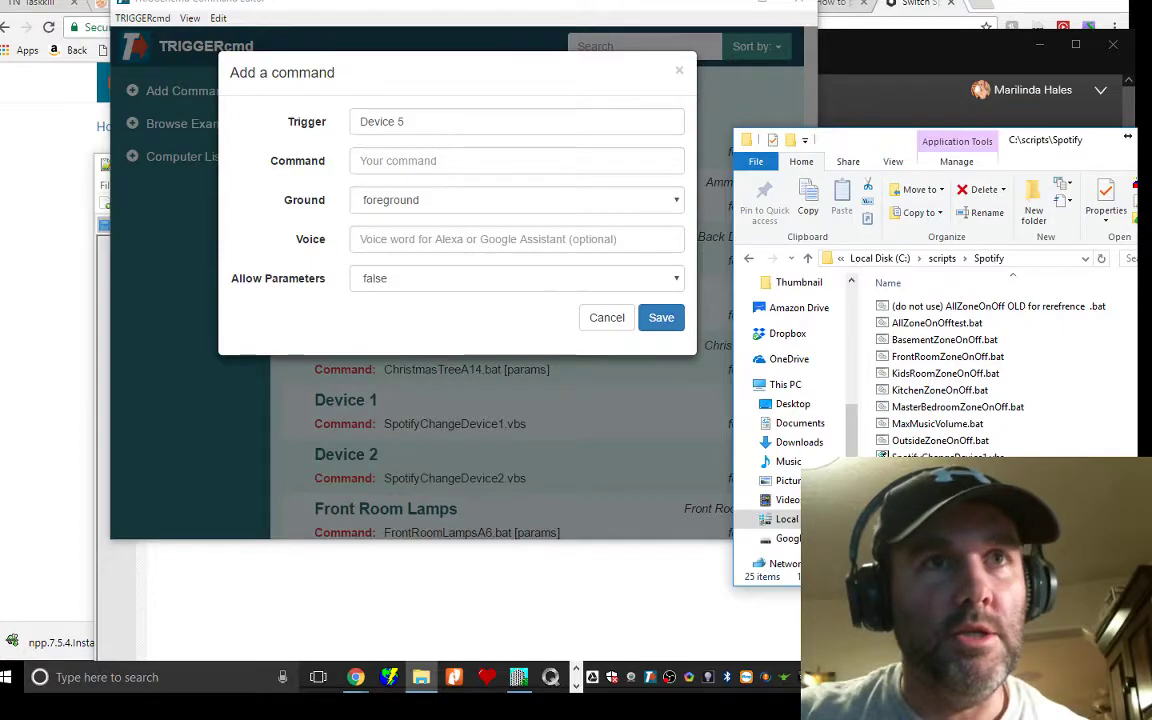
pyautogui.click(386, 168)
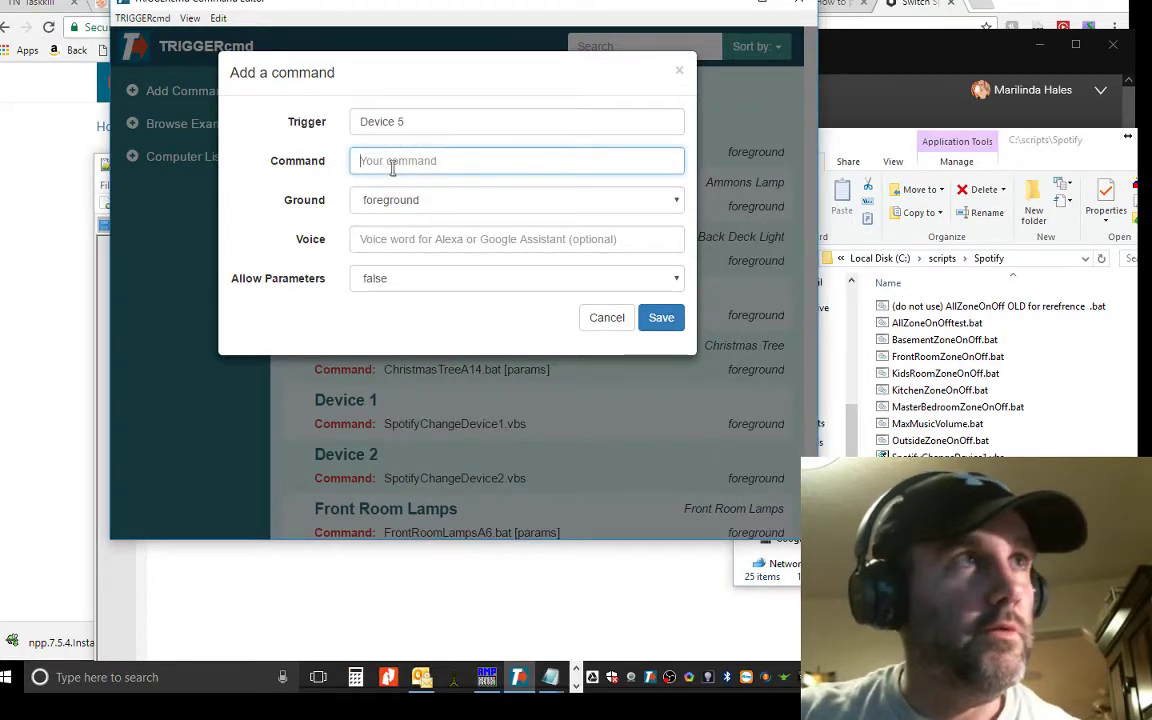
pyautogui.hotkey('ctrl', 'v')
# - Check the command text, leave the voice word blank and save the Device 5 command as foreground without parameters
pyautogui.click(358, 160)
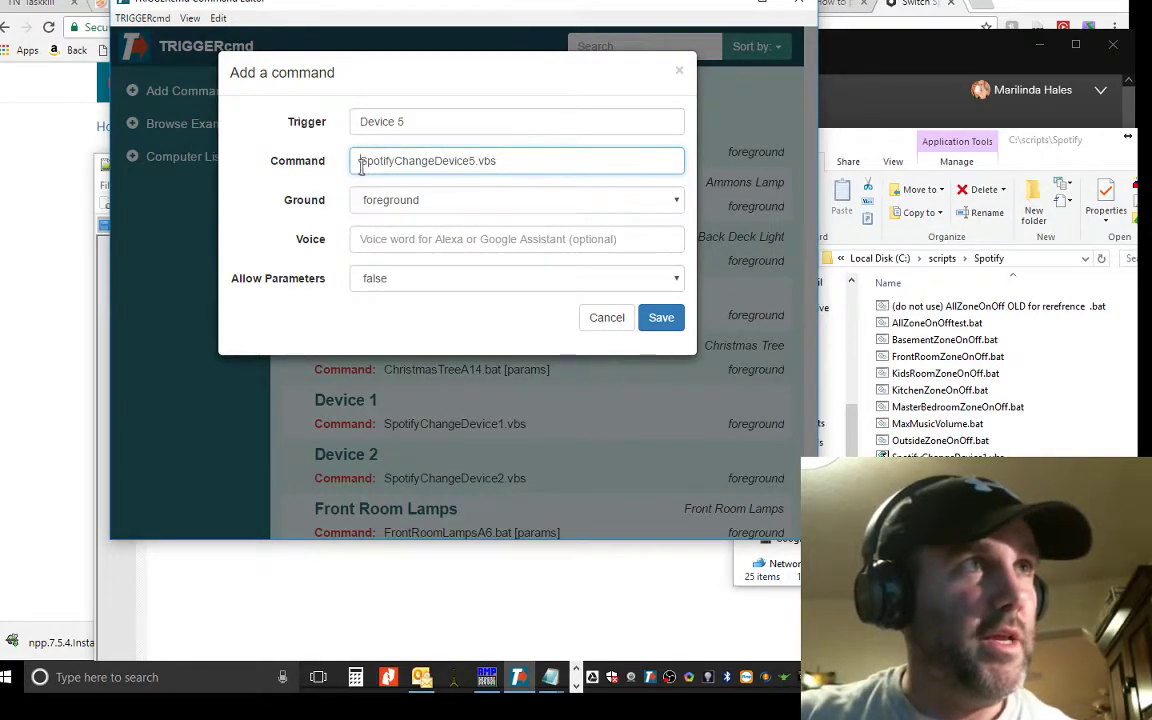
pyautogui.doubleClick(361, 168)
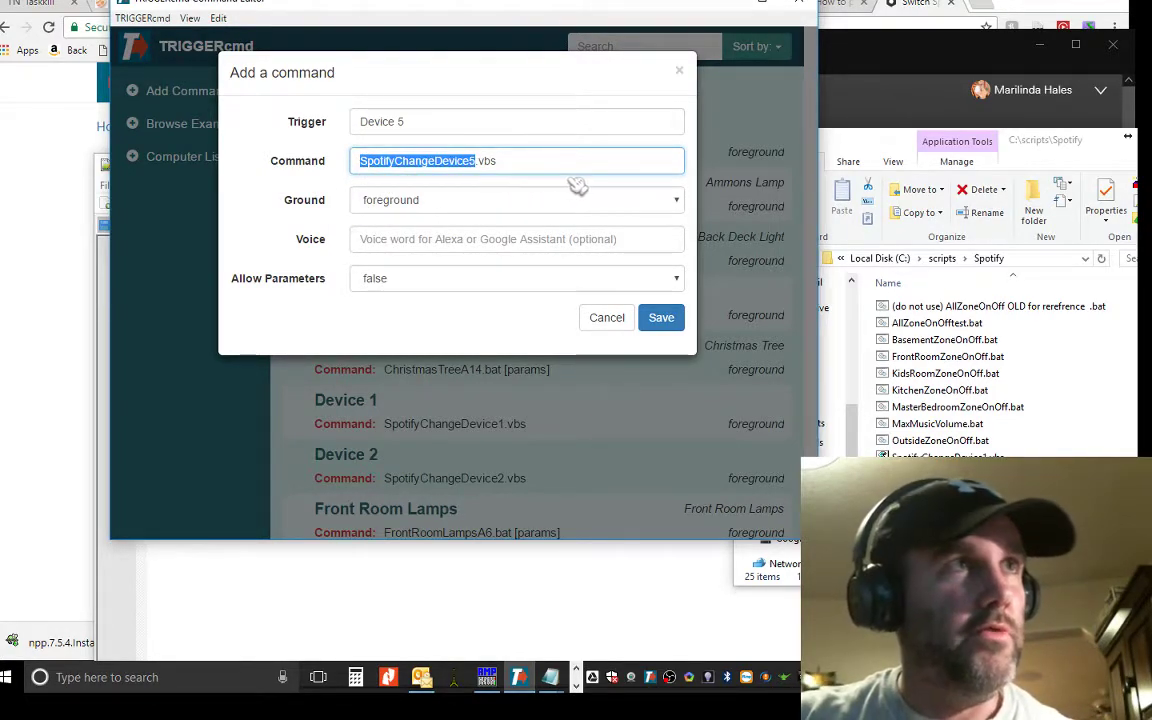
pyautogui.click(527, 170)
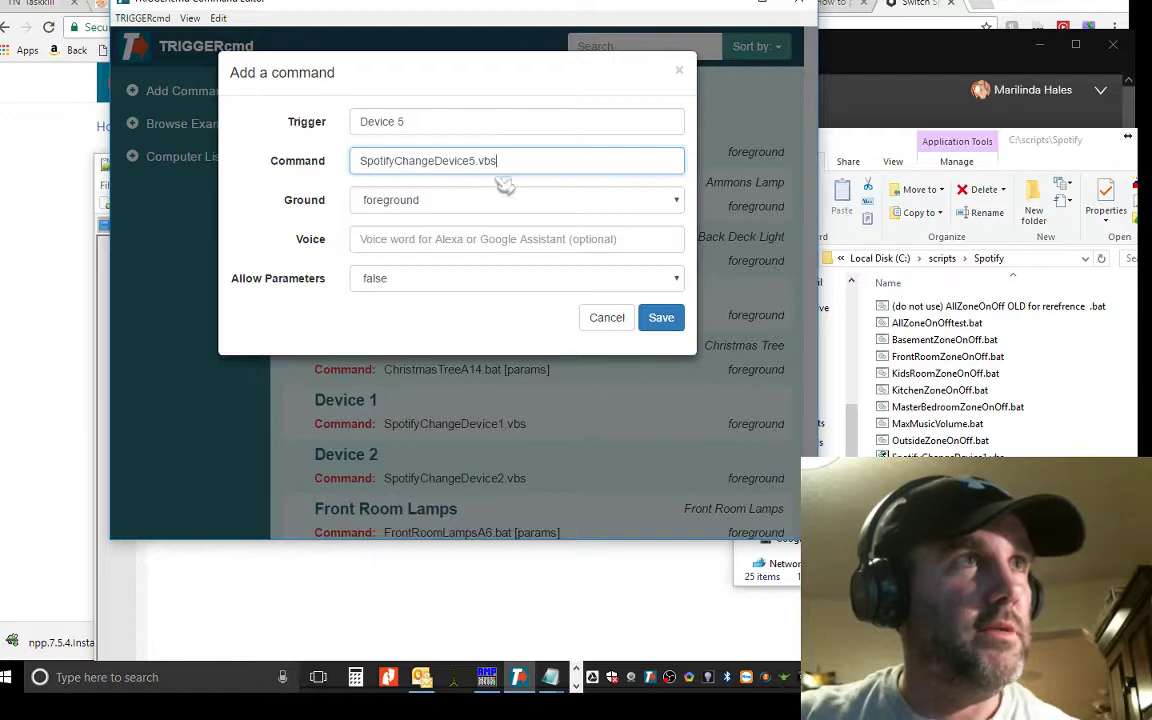
pyautogui.click(444, 247)
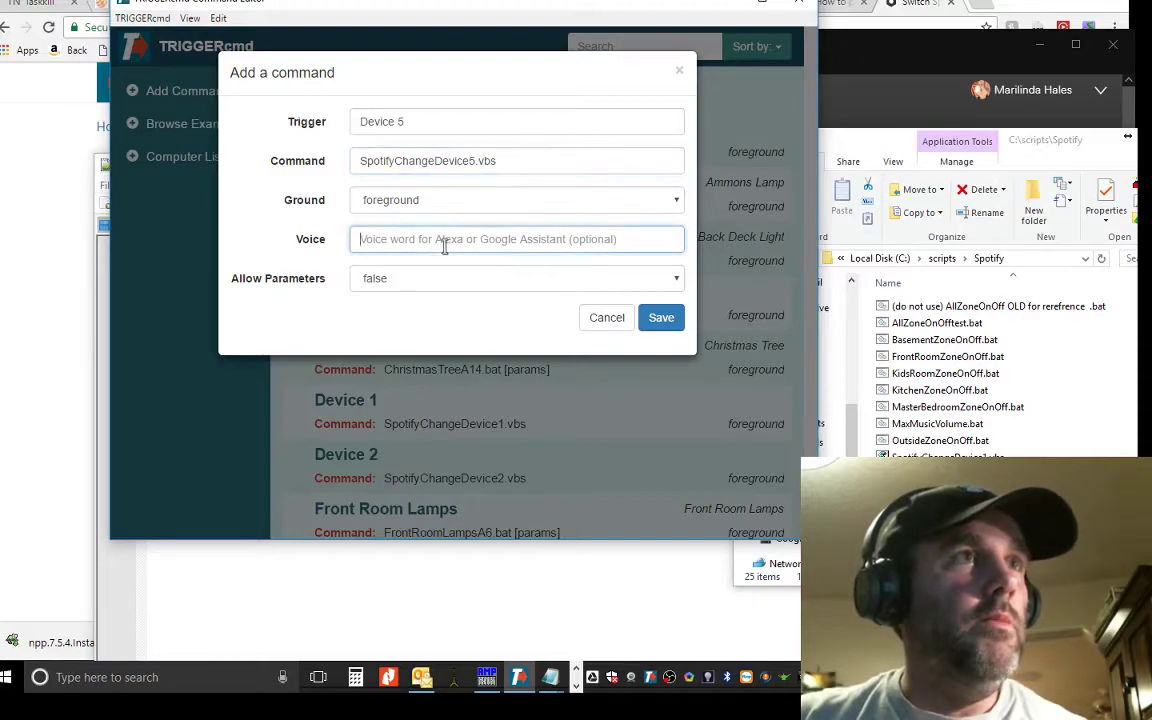
pyautogui.click(661, 318)
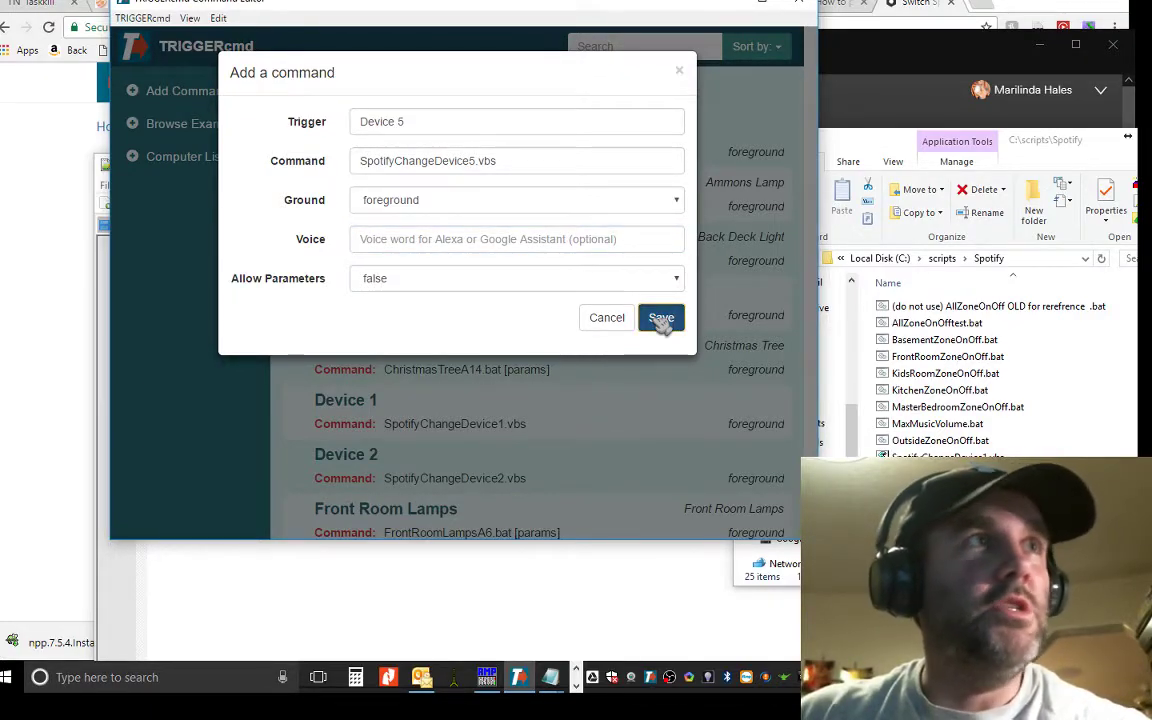
# - Switch to SmartThings in the MEmu emulator and open the TRIGGERcmd SmartApp from the automations
pyautogui.scroll(-1, 405, 423)
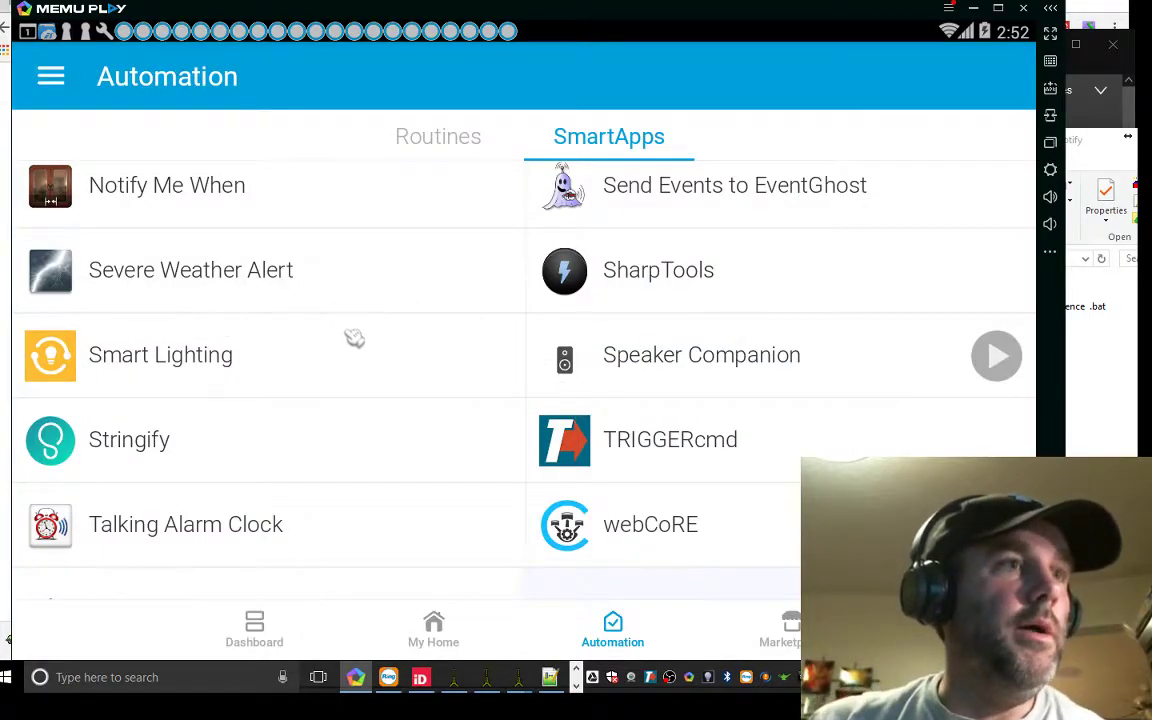
pyautogui.scroll(-1, 354, 339)
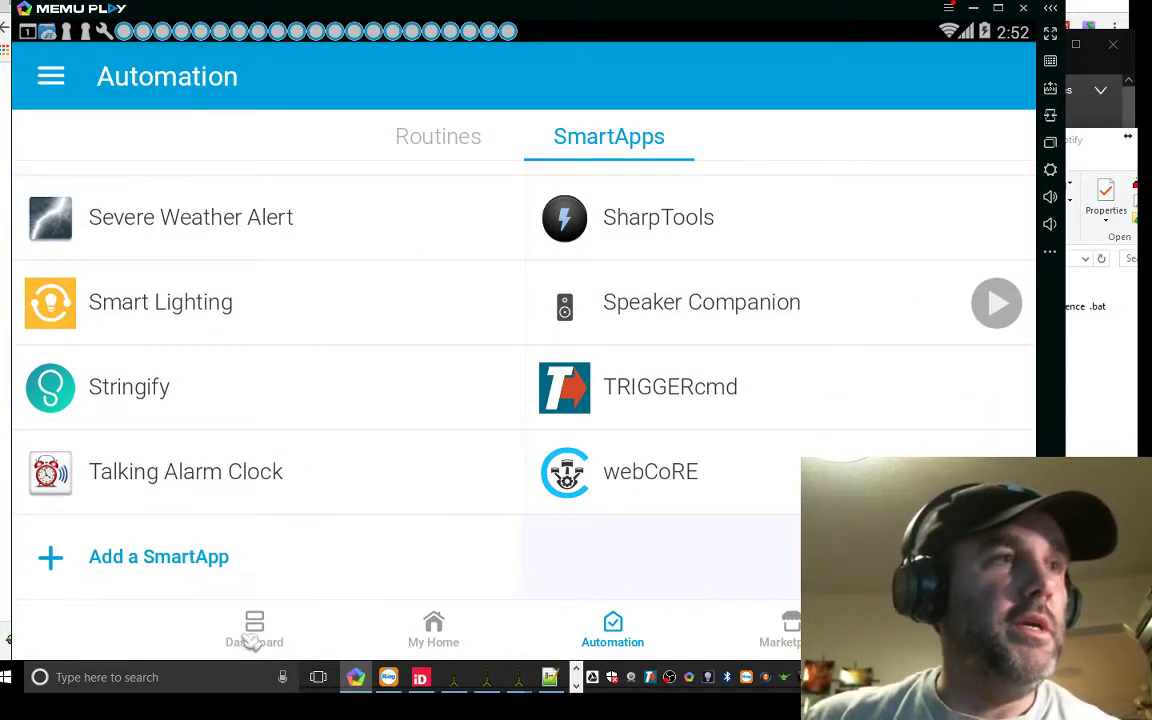
pyautogui.click(254, 640)
pyautogui.click(430, 632)
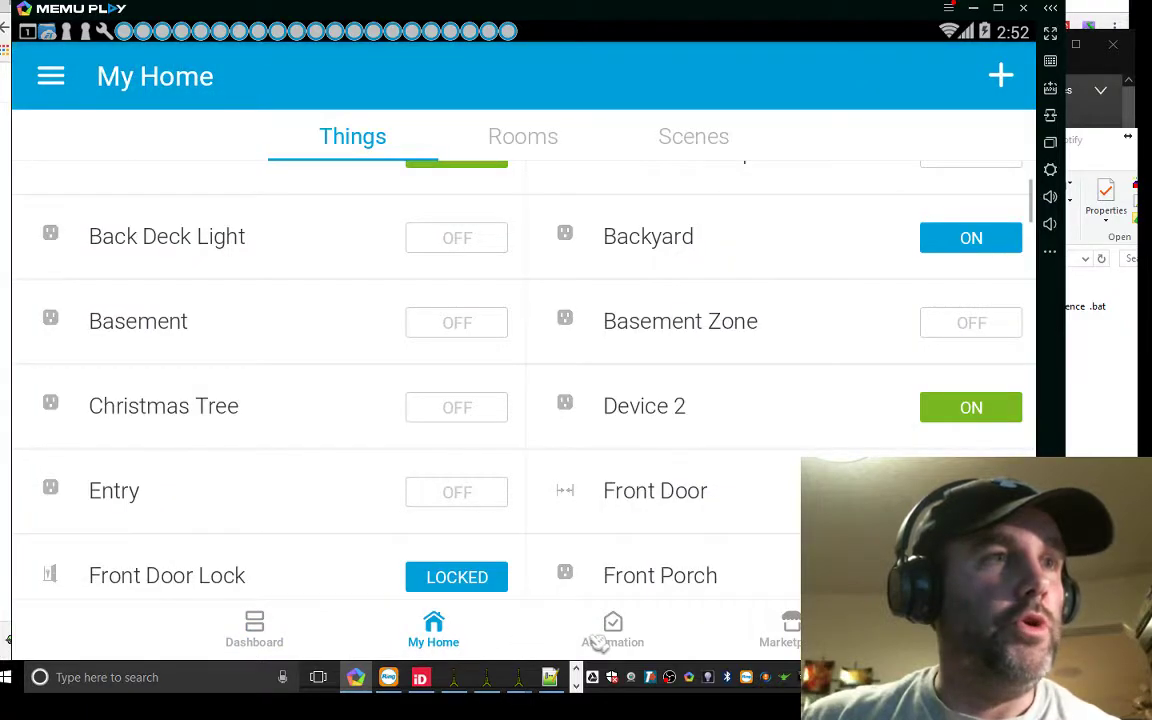
pyautogui.click(615, 632)
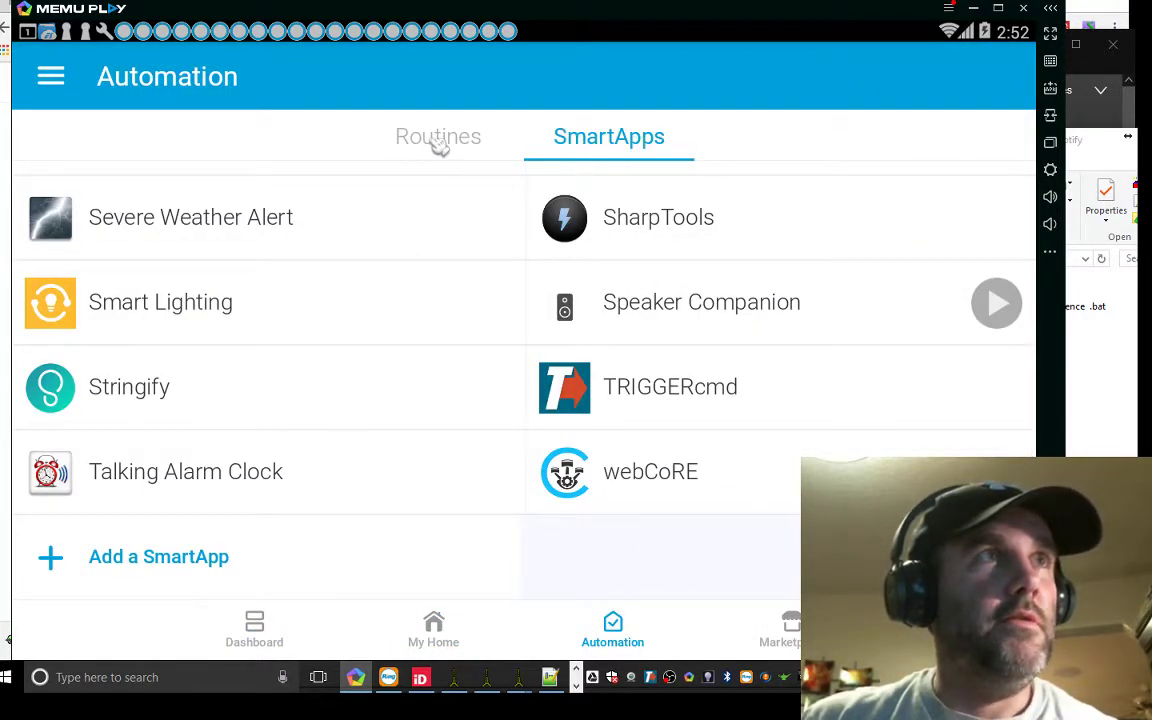
pyautogui.click(437, 141)
pyautogui.click(612, 140)
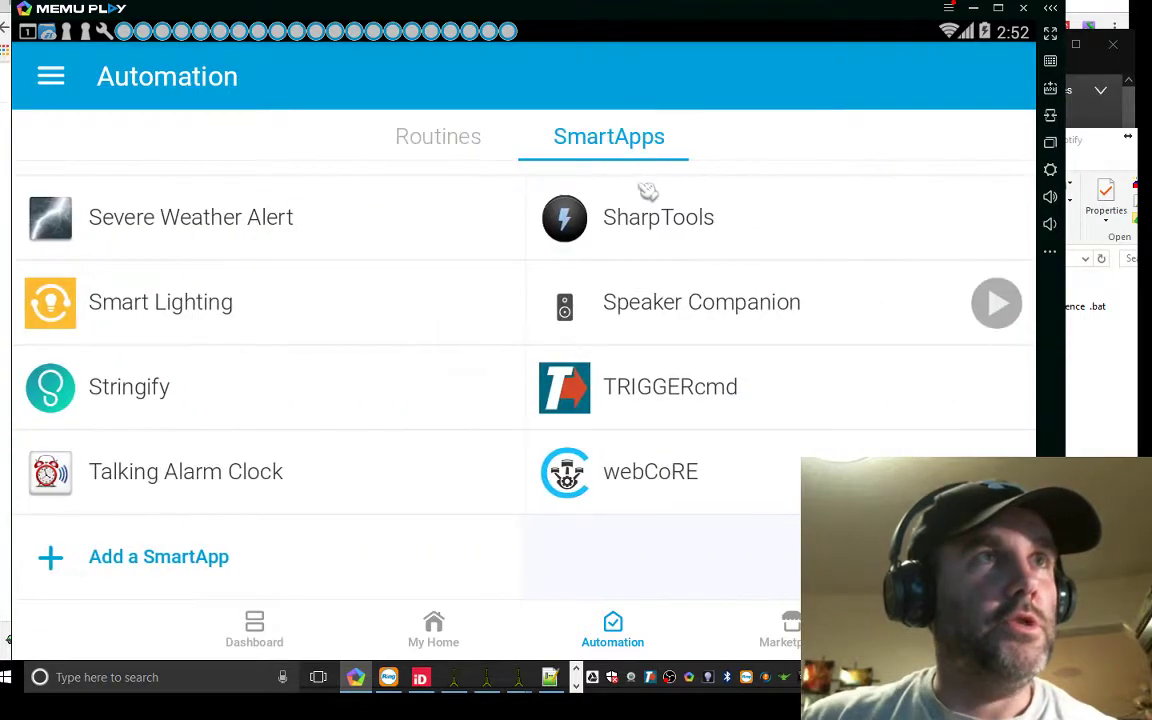
pyautogui.click(669, 390)
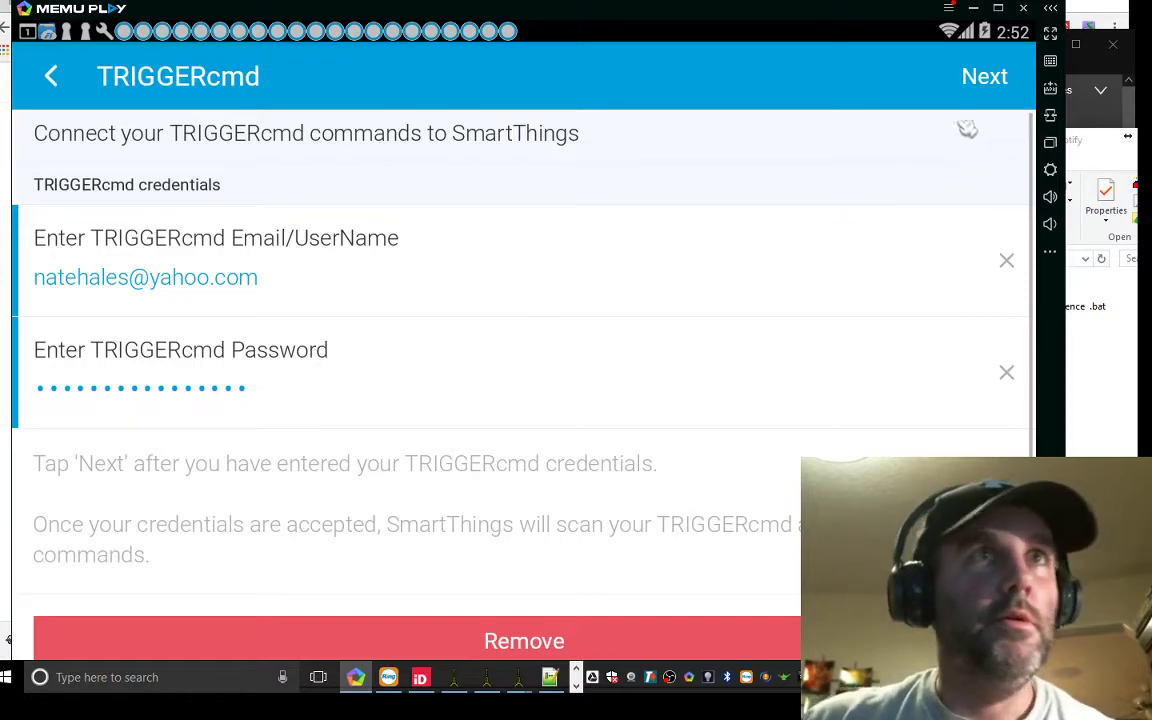
# - Submit the stored TRIGGERcmd credentials and open the list of commands to select for SmartThings
pyautogui.click(990, 86)
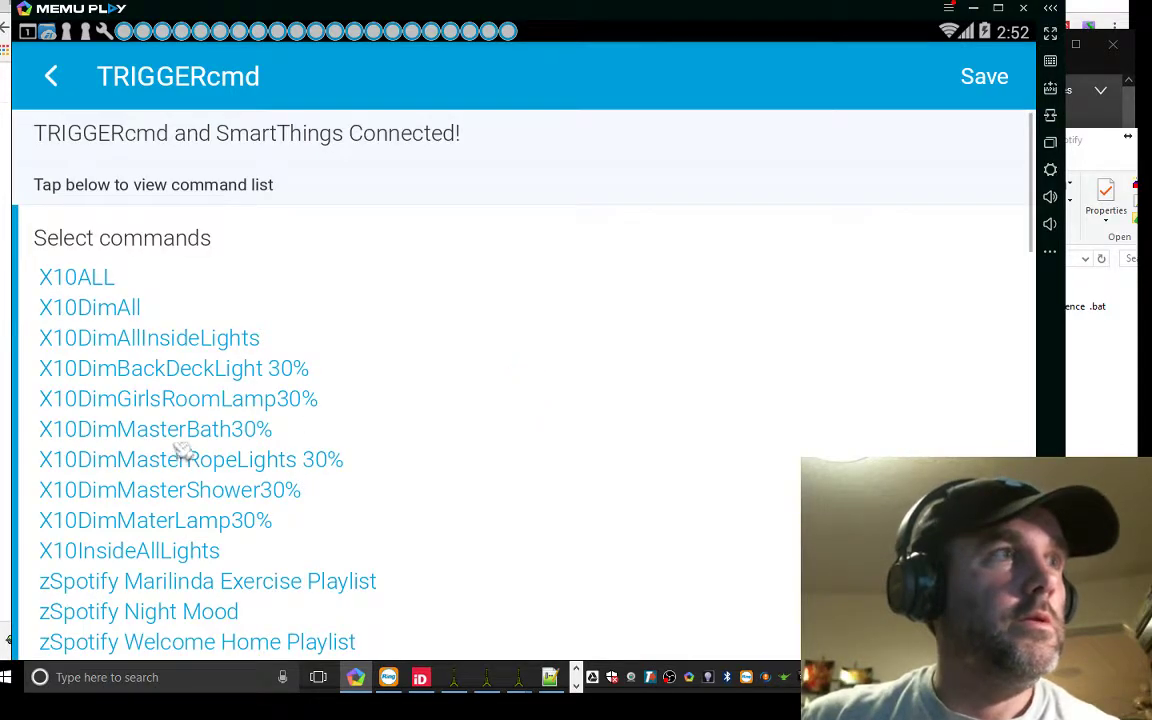
pyautogui.scroll(-5, 272, 396)
pyautogui.scroll(-2, 275, 396)
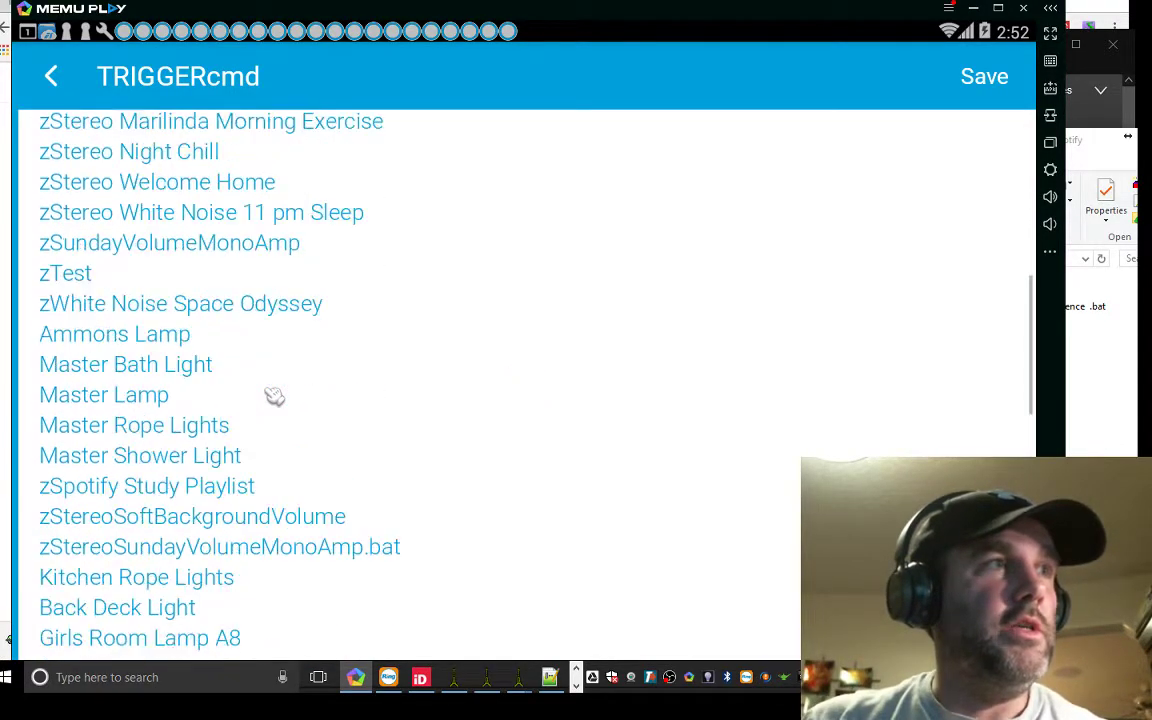
pyautogui.scroll(2, 262, 390)
pyautogui.click(195, 292)
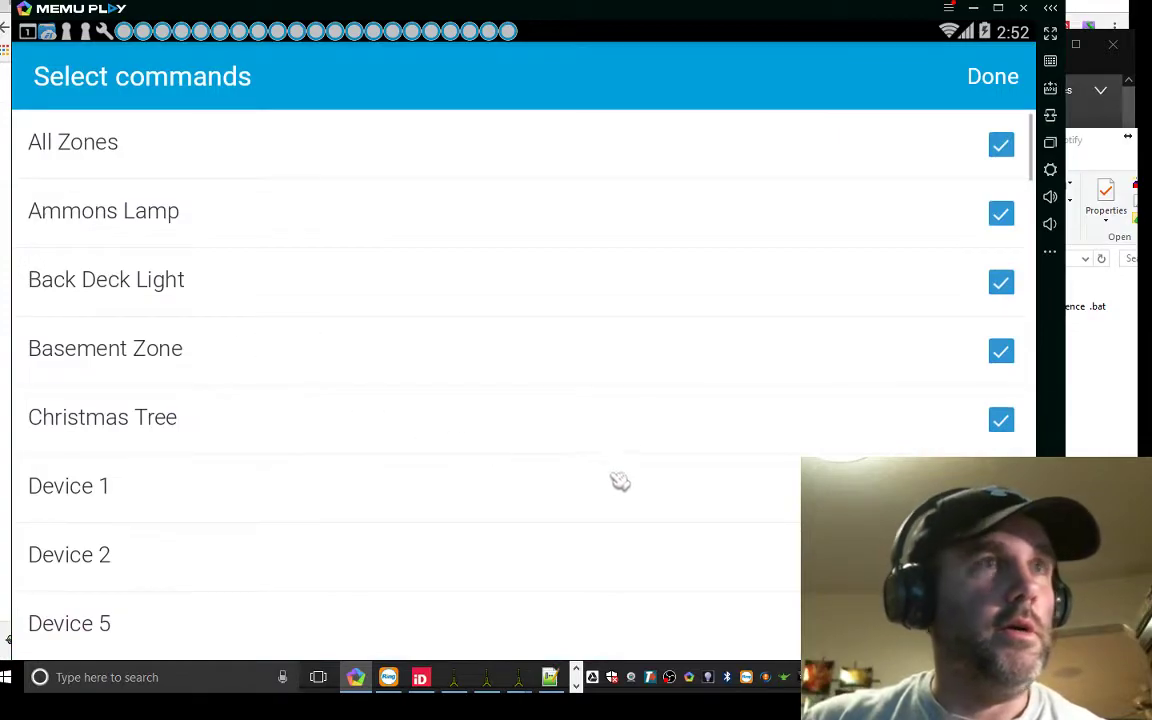
# - Add Device 5 to the selected commands and save the TRIGGERcmd SmartApp
pyautogui.scroll(-3, 656, 445)
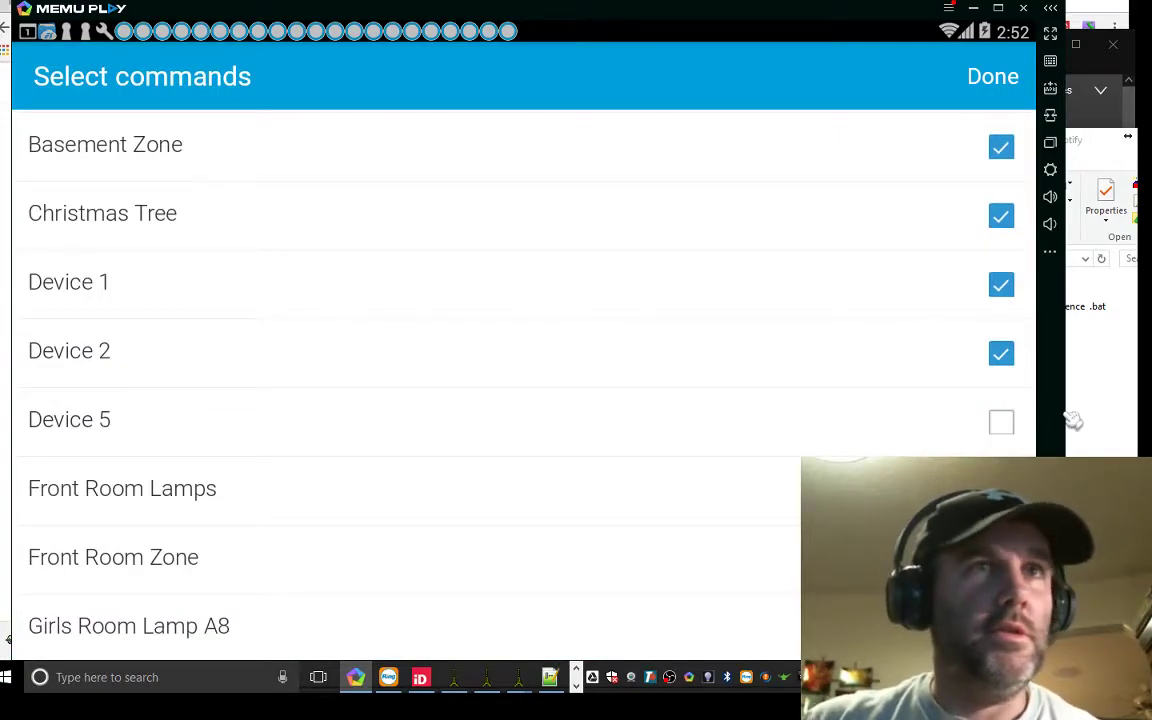
pyautogui.click(1010, 424)
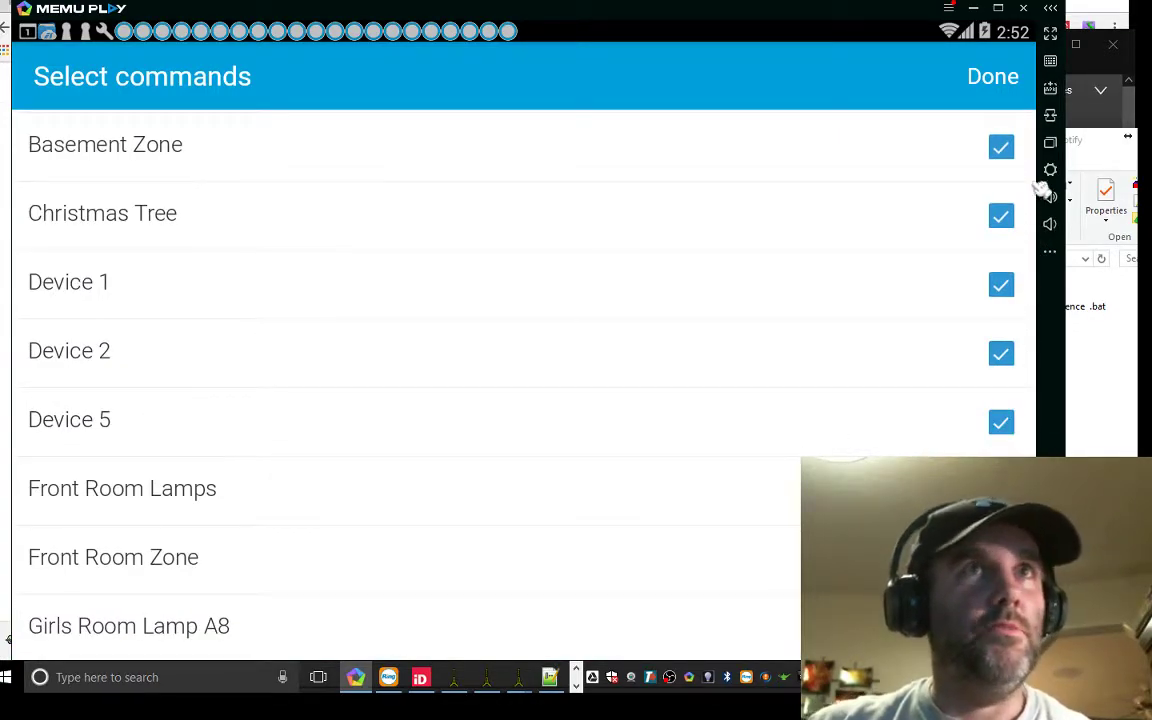
pyautogui.click(1000, 80)
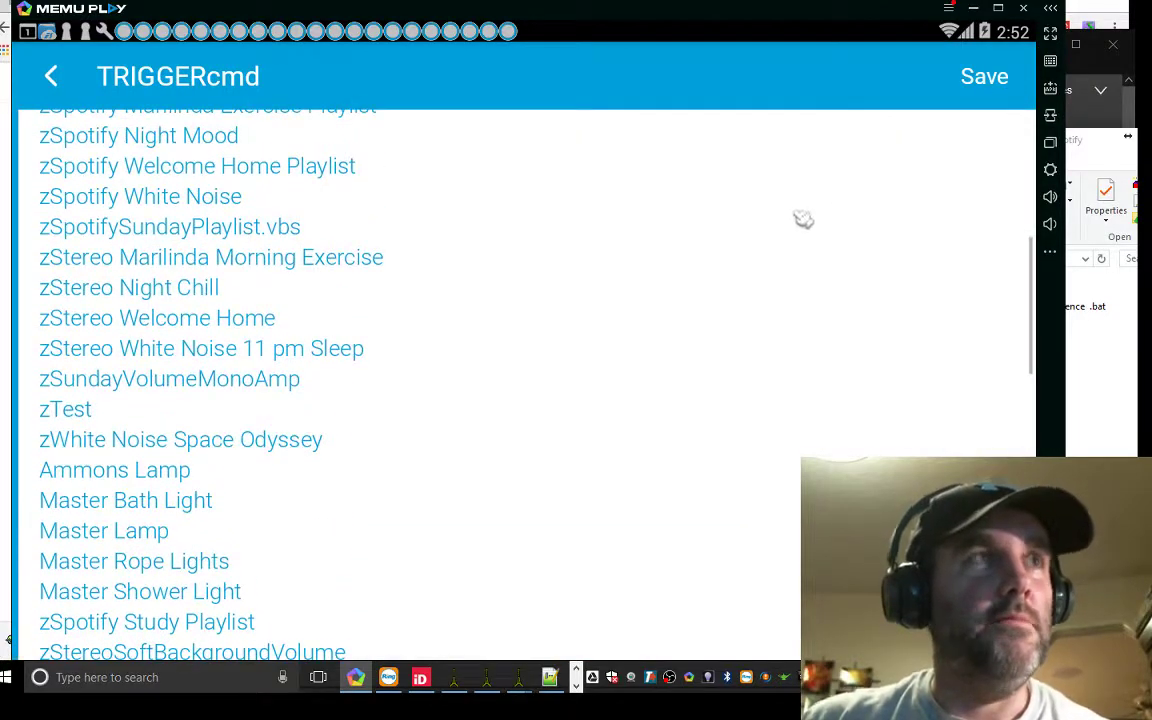
pyautogui.click(984, 80)
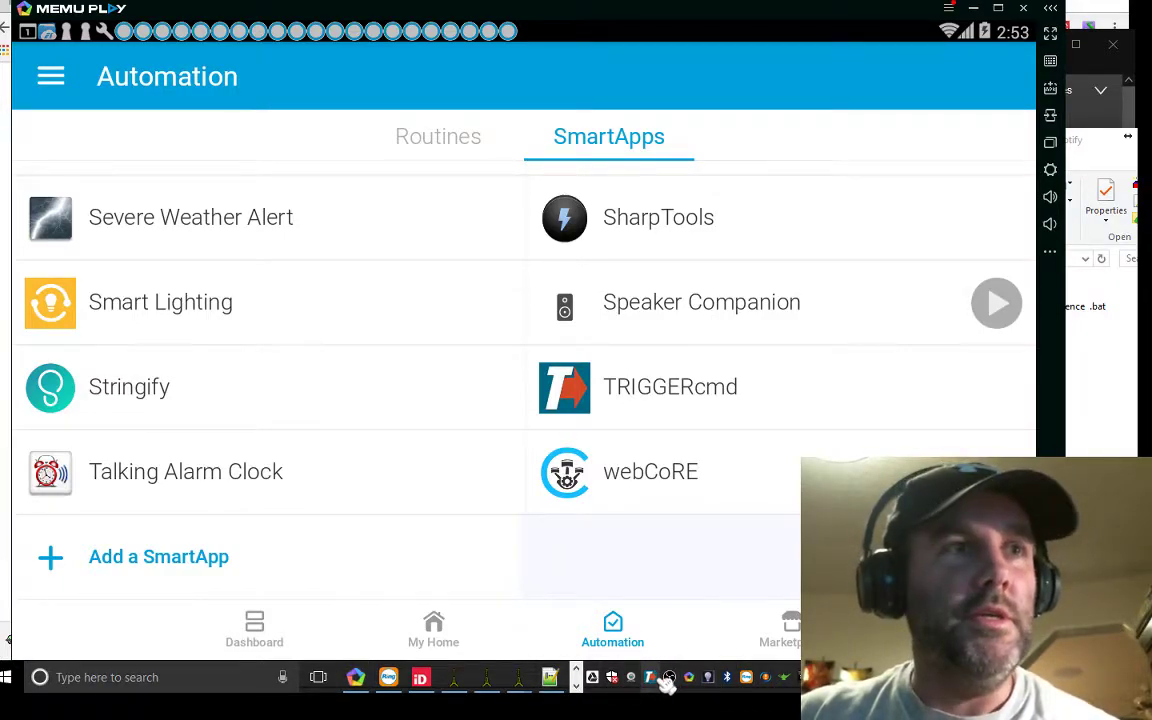
# - Open the TRIGGERcmd GUI Command Editor to view the current commands, and move its window out of the way
pyautogui.rightClick(652, 678)
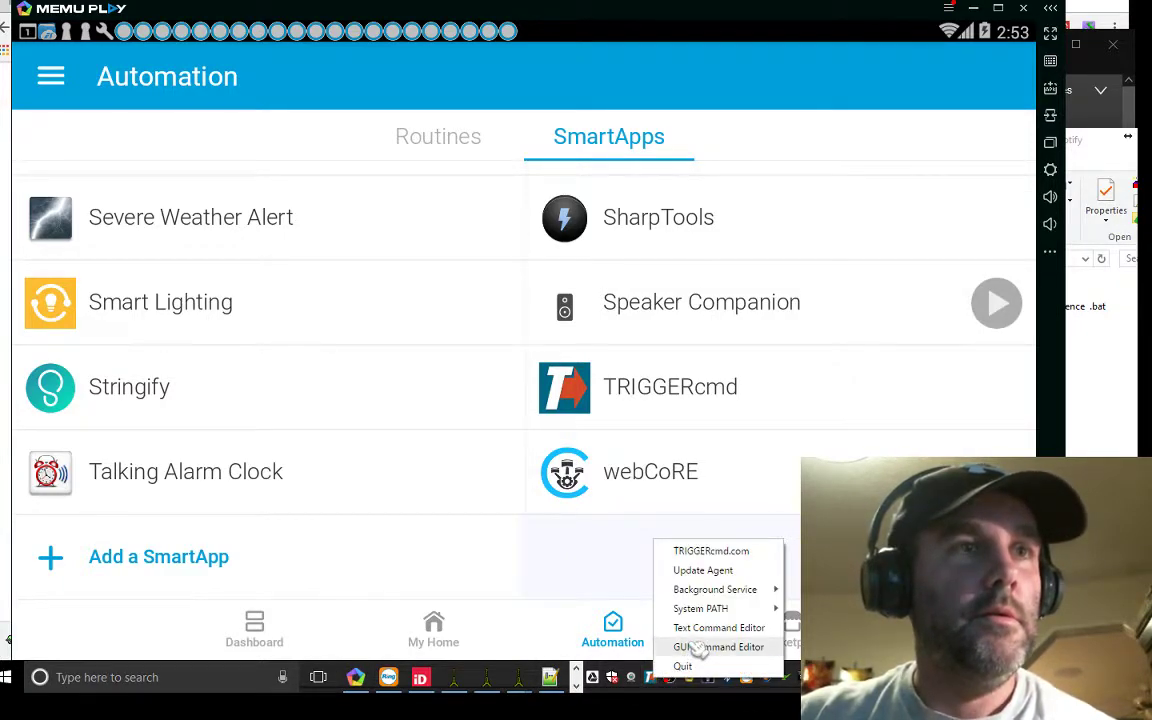
pyautogui.click(697, 648)
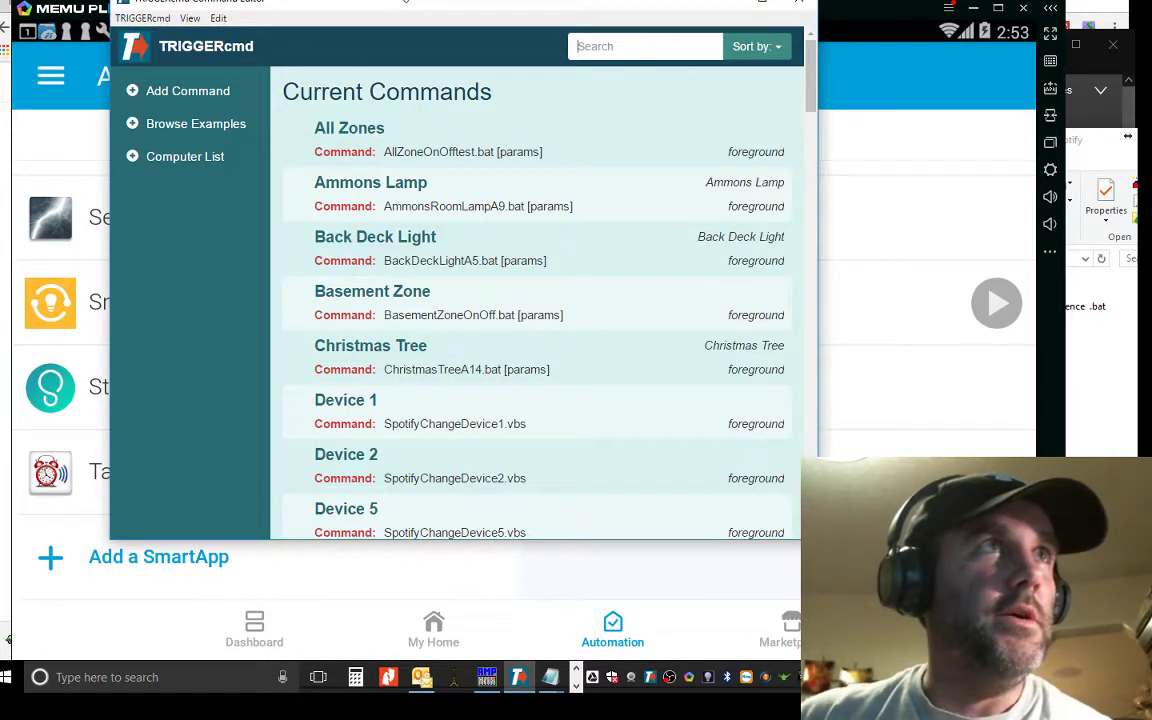
pyautogui.moveTo(415, 8); pyautogui.dragTo(1150, 40)
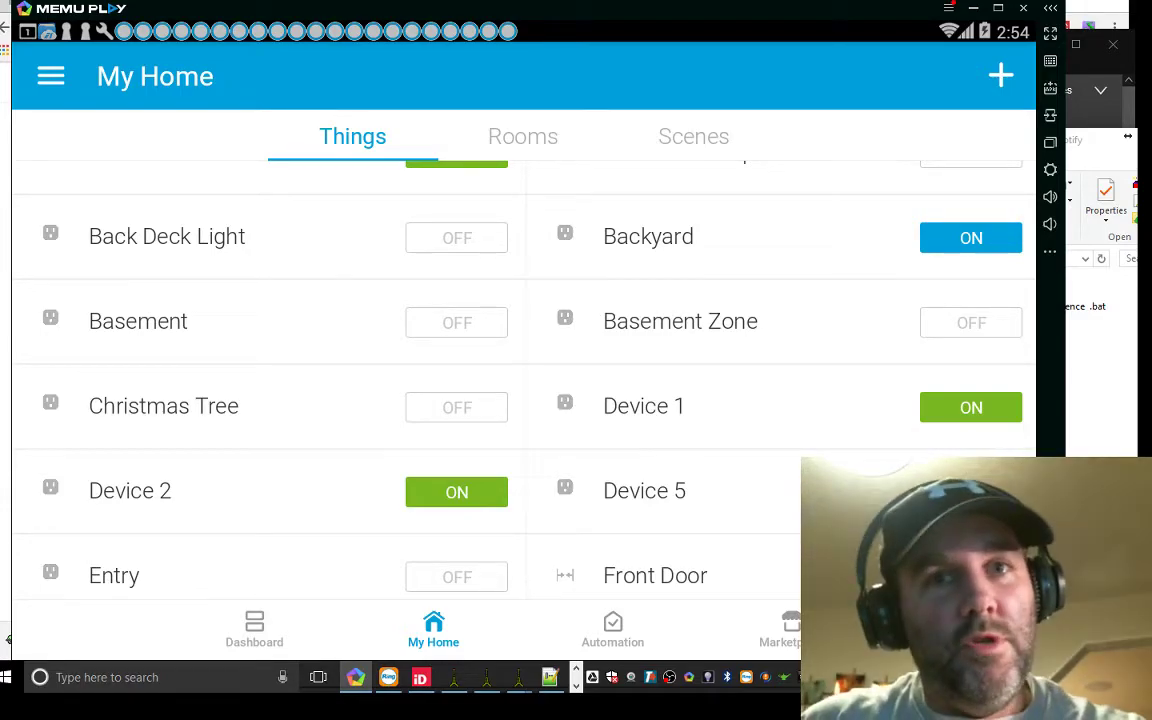
# - Trigger Device 1 from the SmartThings things list, switch to Spotify to check the playback device, and close its device list
pyautogui.click(972, 412)
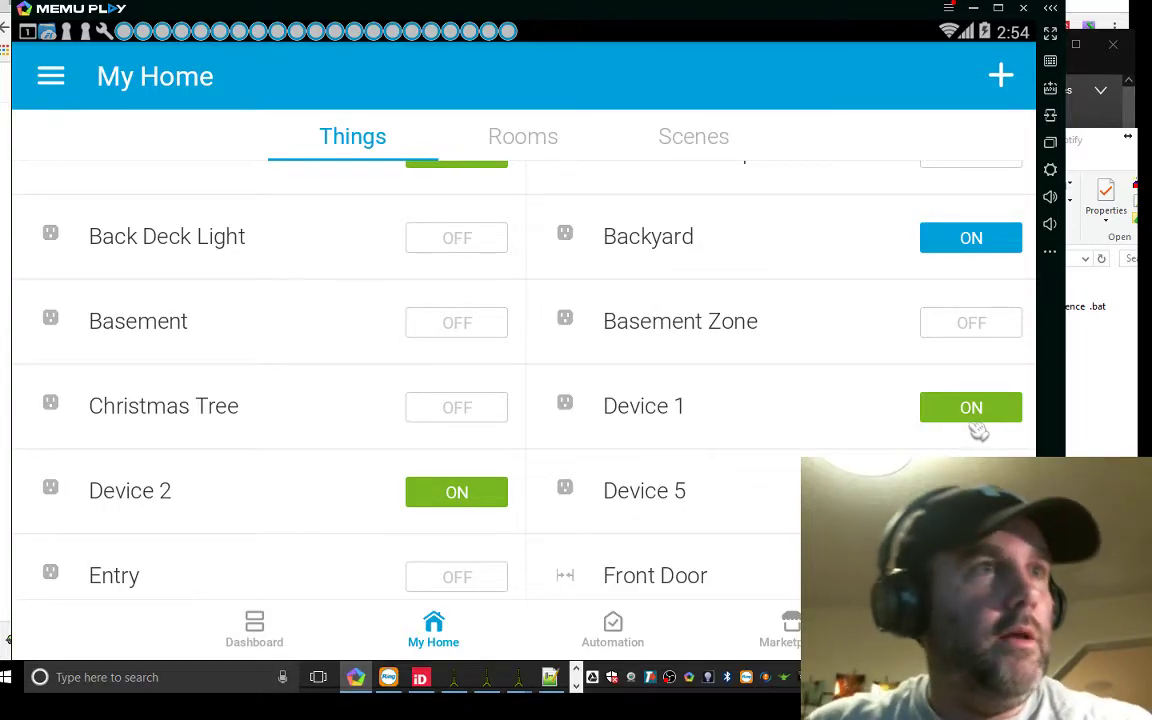
pyautogui.click(974, 418)
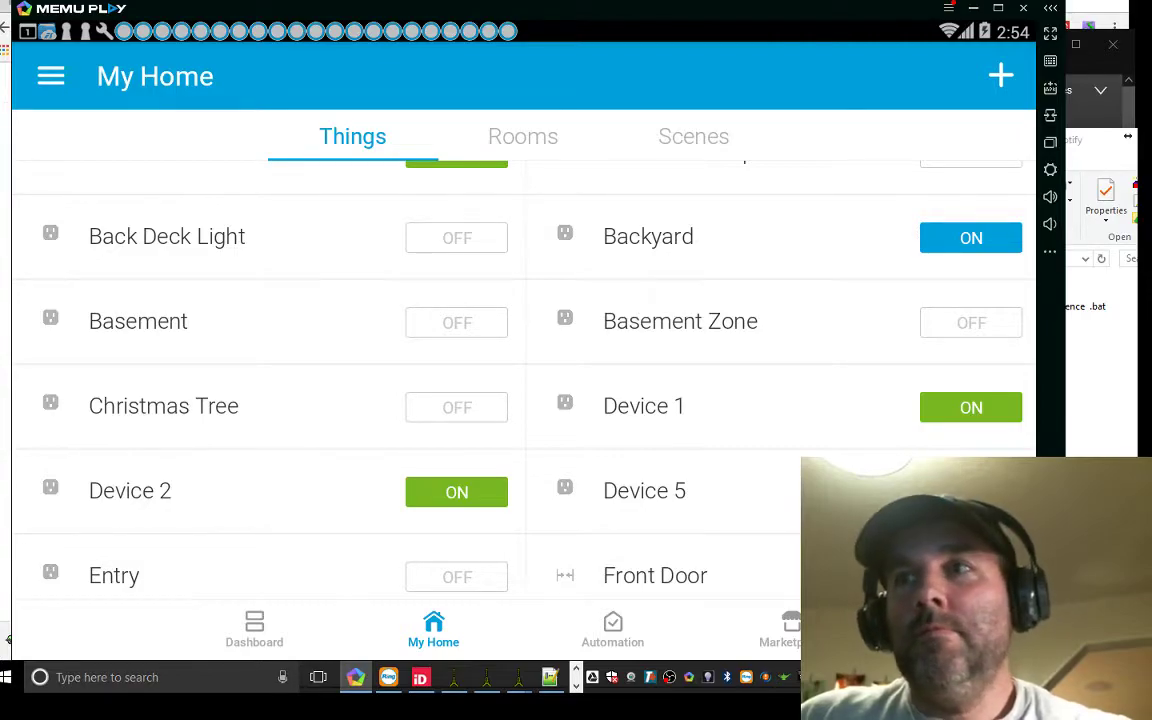
pyautogui.hotkey('alt', 'Tab')
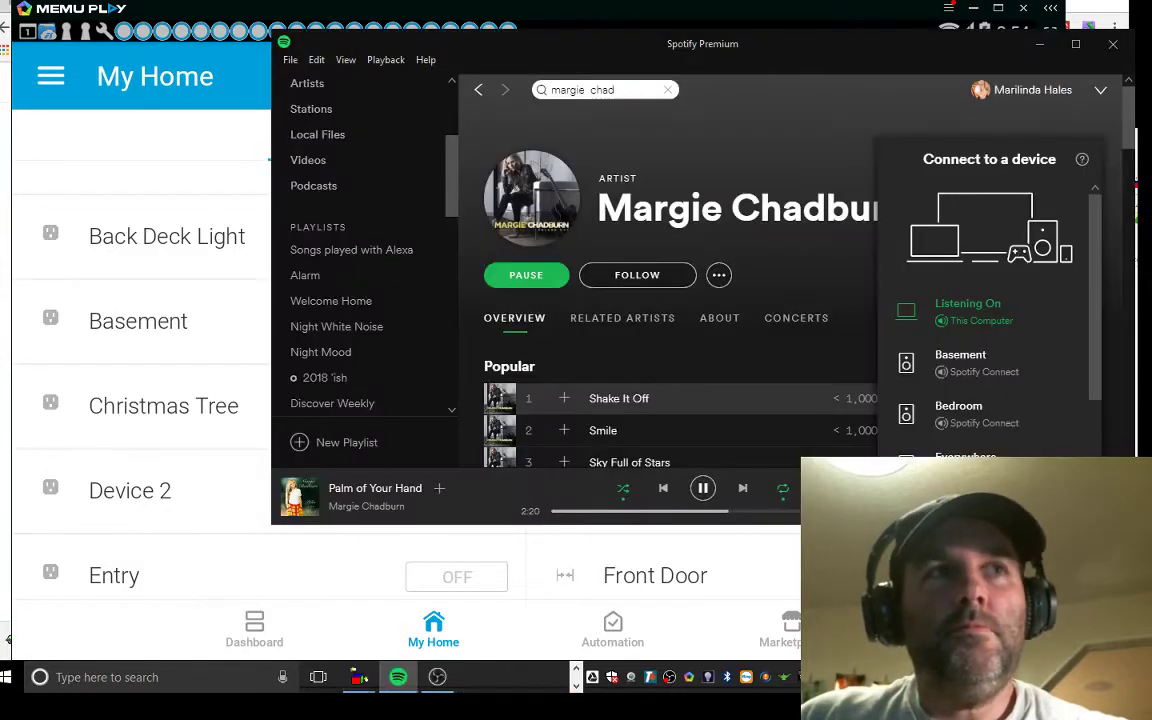
pyautogui.click(826, 150)
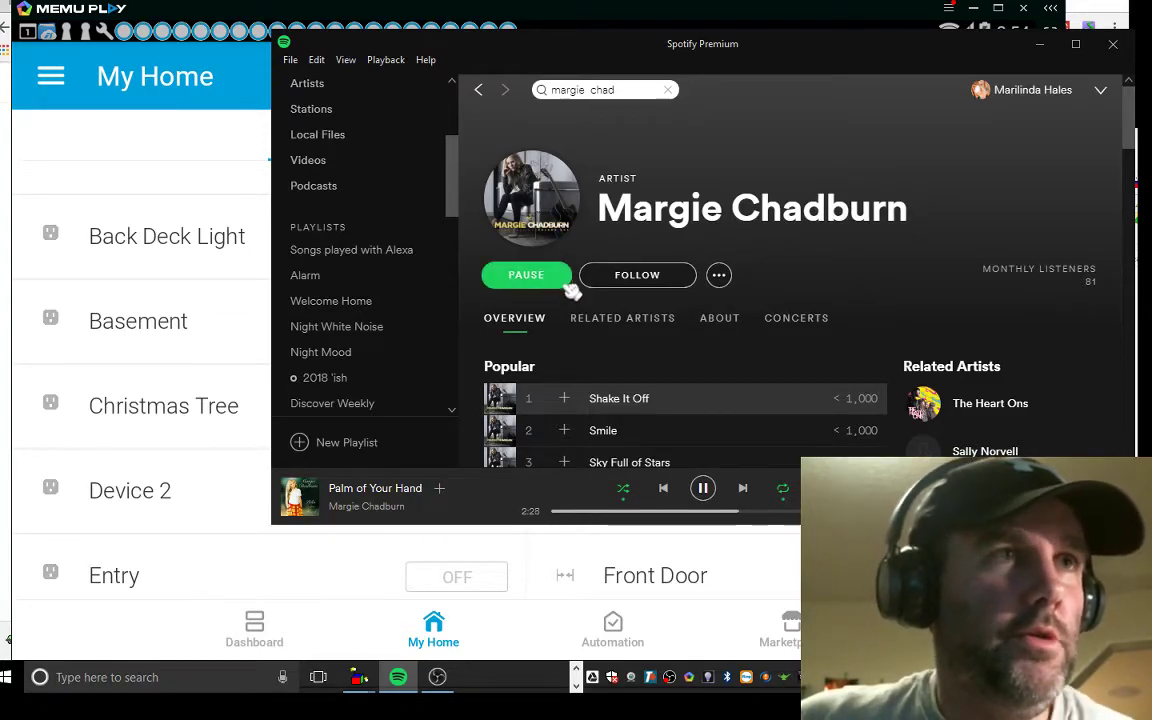
# - Look through the songs and albums on the Margie Chadburn artist page in Spotify
pyautogui.scroll(-1, 533, 405)
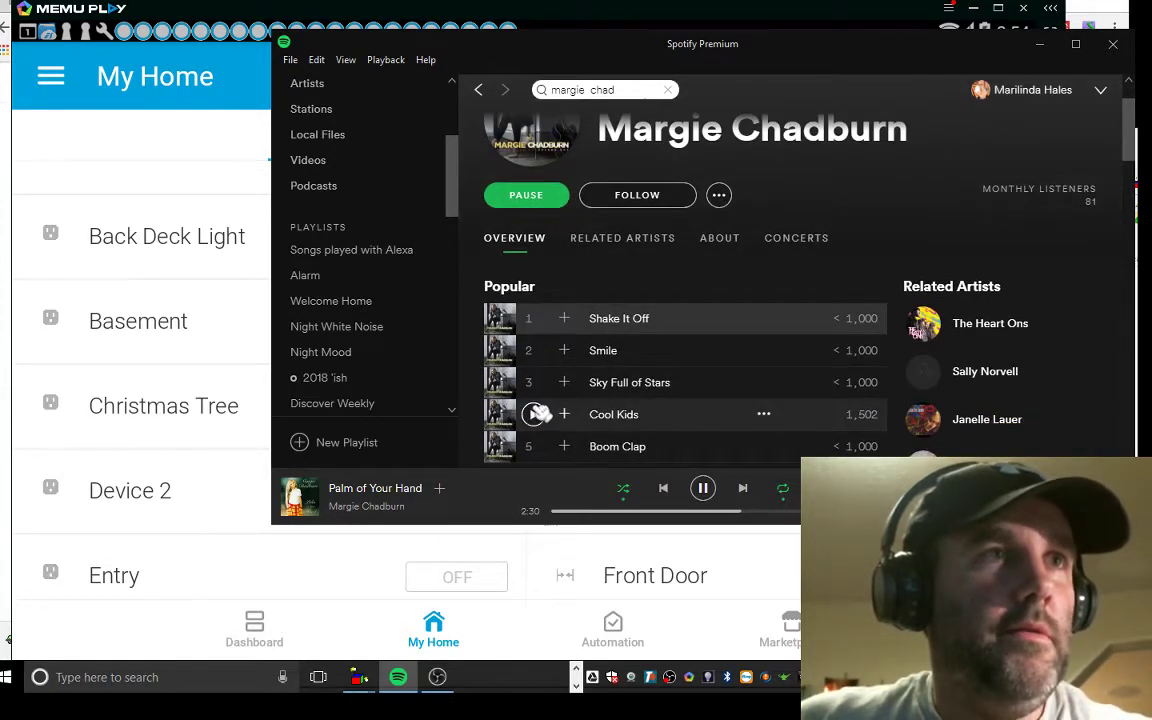
pyautogui.scroll(-2, 530, 400)
pyautogui.scroll(-3, 700, 395)
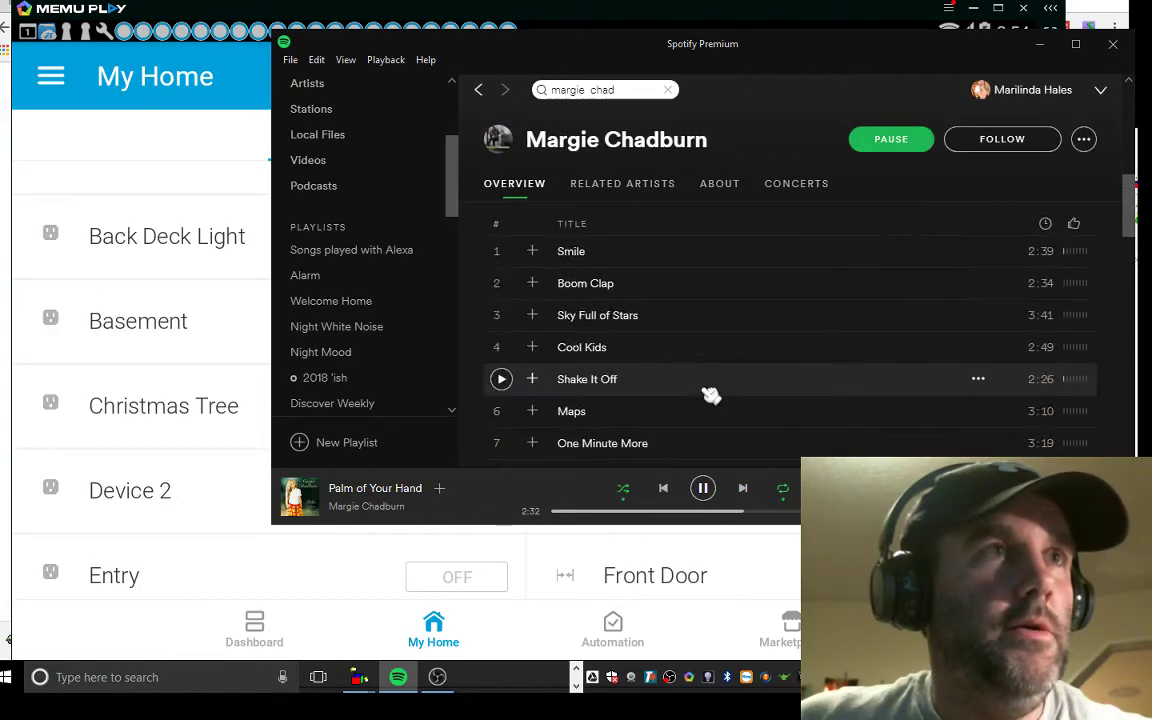
pyautogui.scroll(-2, 710, 391)
pyautogui.scroll(-3, 713, 391)
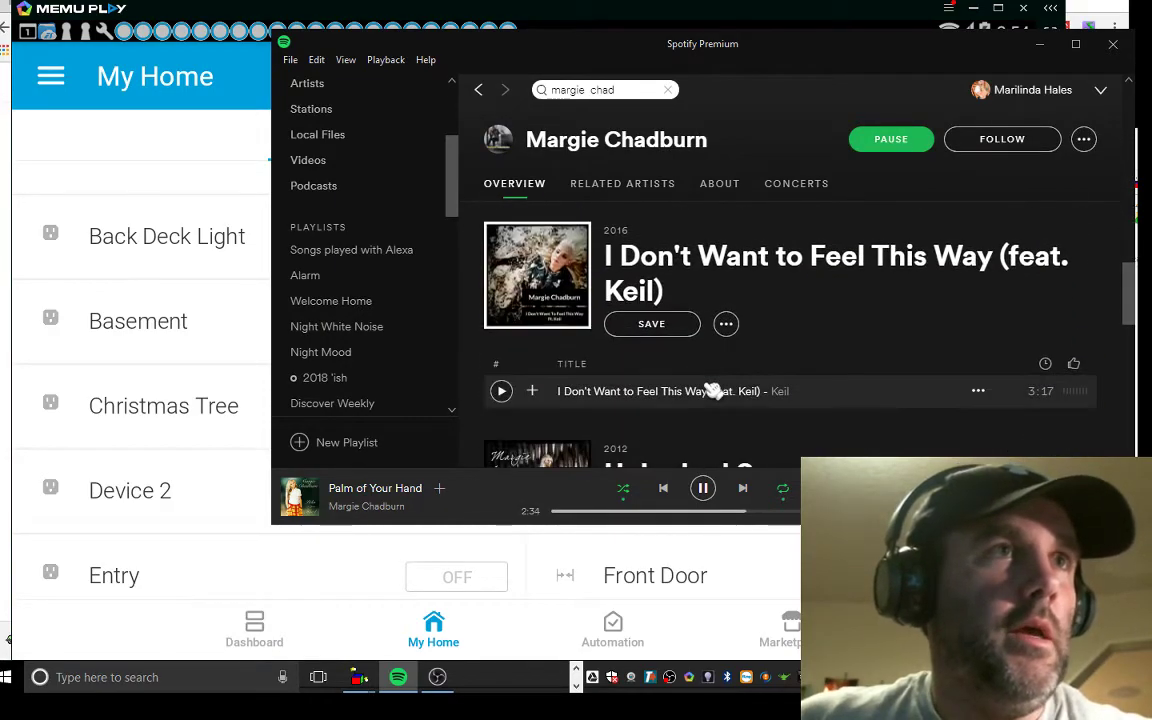
pyautogui.scroll(-3, 713, 391)
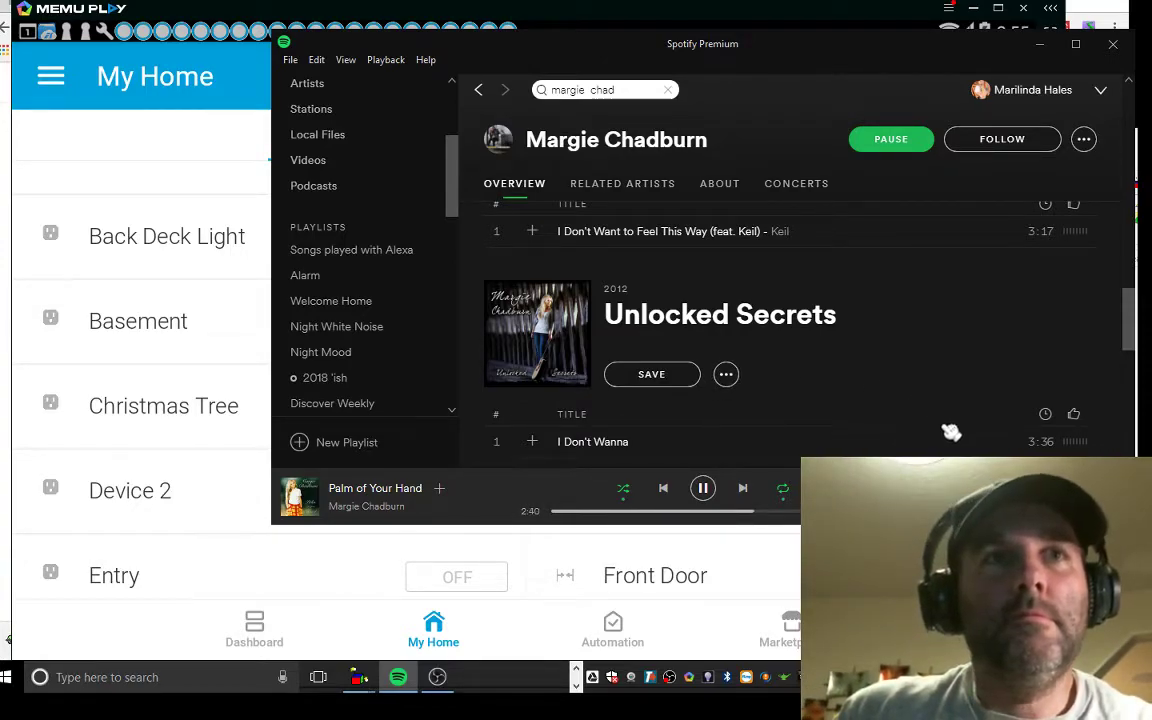
# - Examine the available Spotify Connect playback devices and close the device list
pyautogui.click(990, 488)
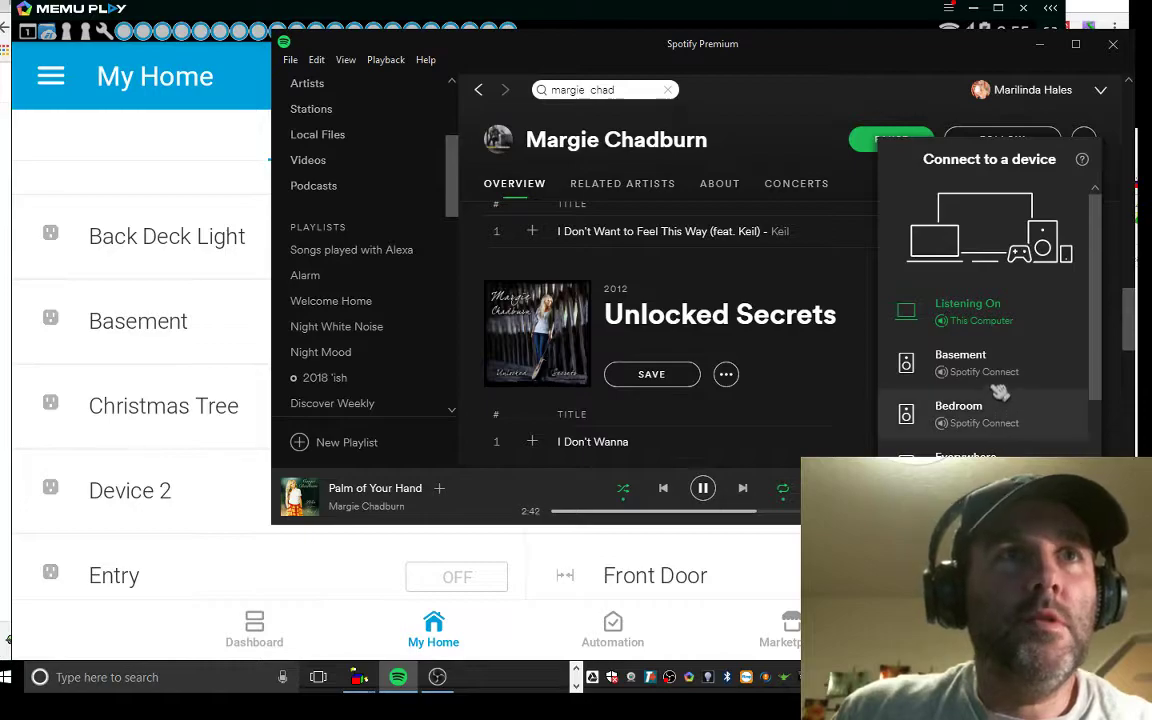
pyautogui.scroll(-1, 1000, 358)
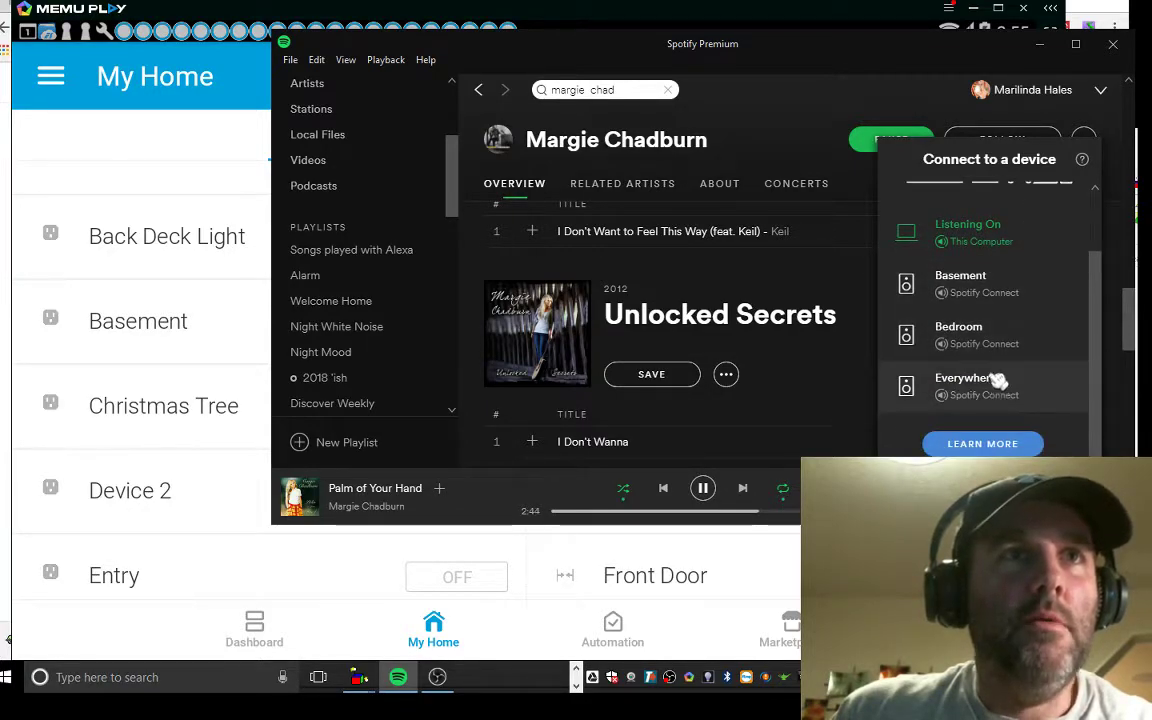
pyautogui.scroll(1, 992, 295)
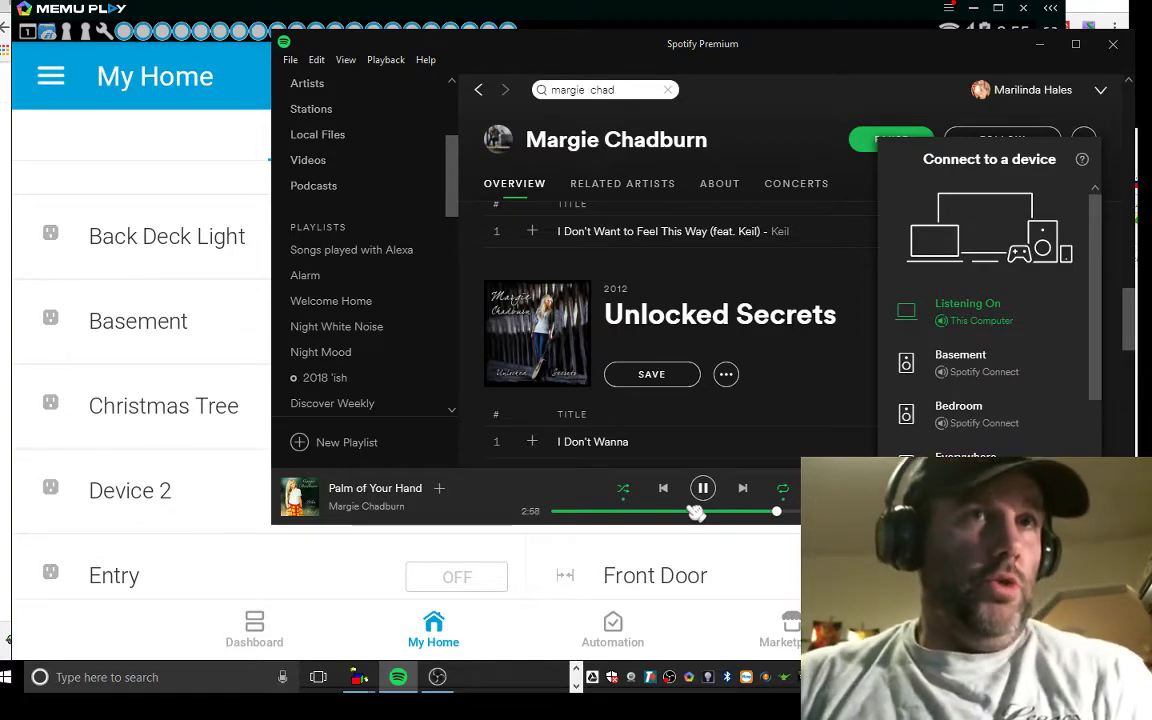
pyautogui.click(708, 265)
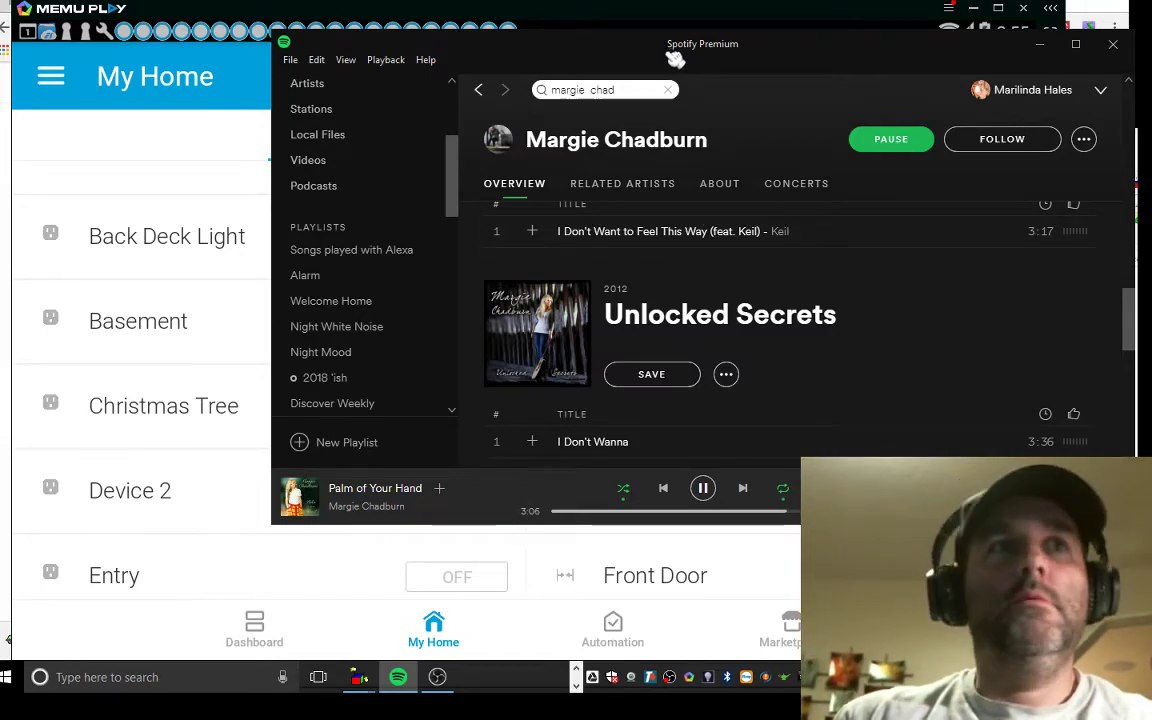
# - Reposition the Spotify window and place the Monoprice Amp Mixer window in front of it
pyautogui.moveTo(679, 60); pyautogui.dragTo(459, 67)
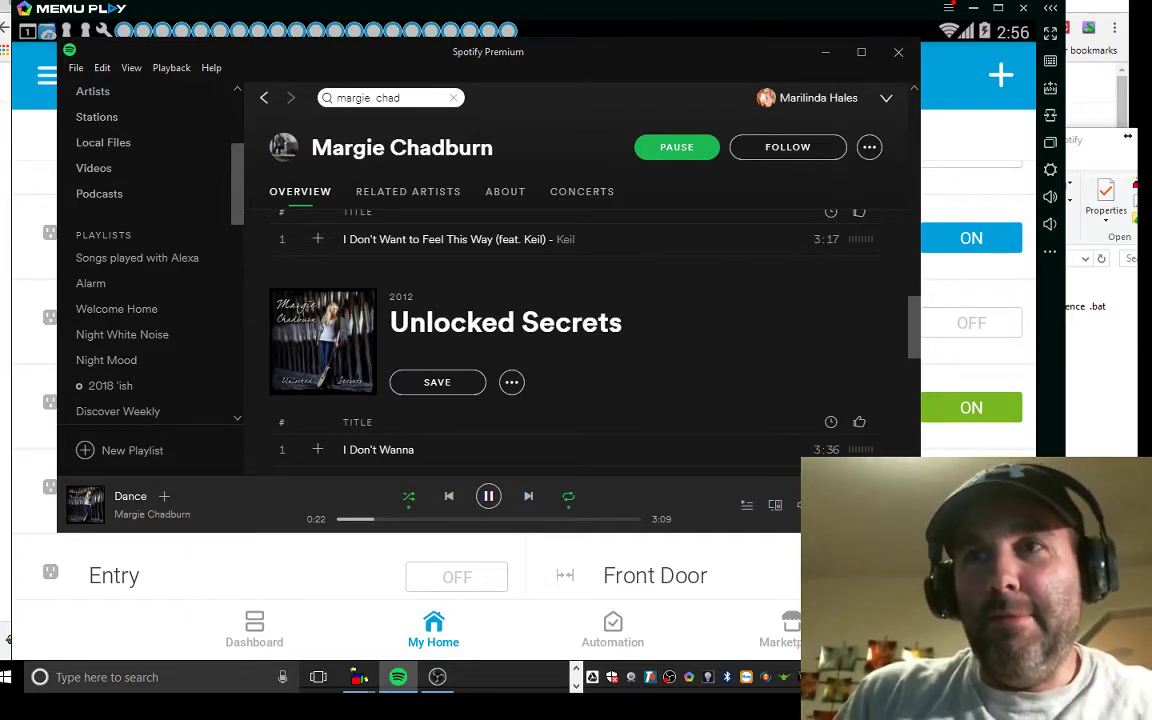
pyautogui.moveTo(656, 111); pyautogui.dragTo(469, 89)
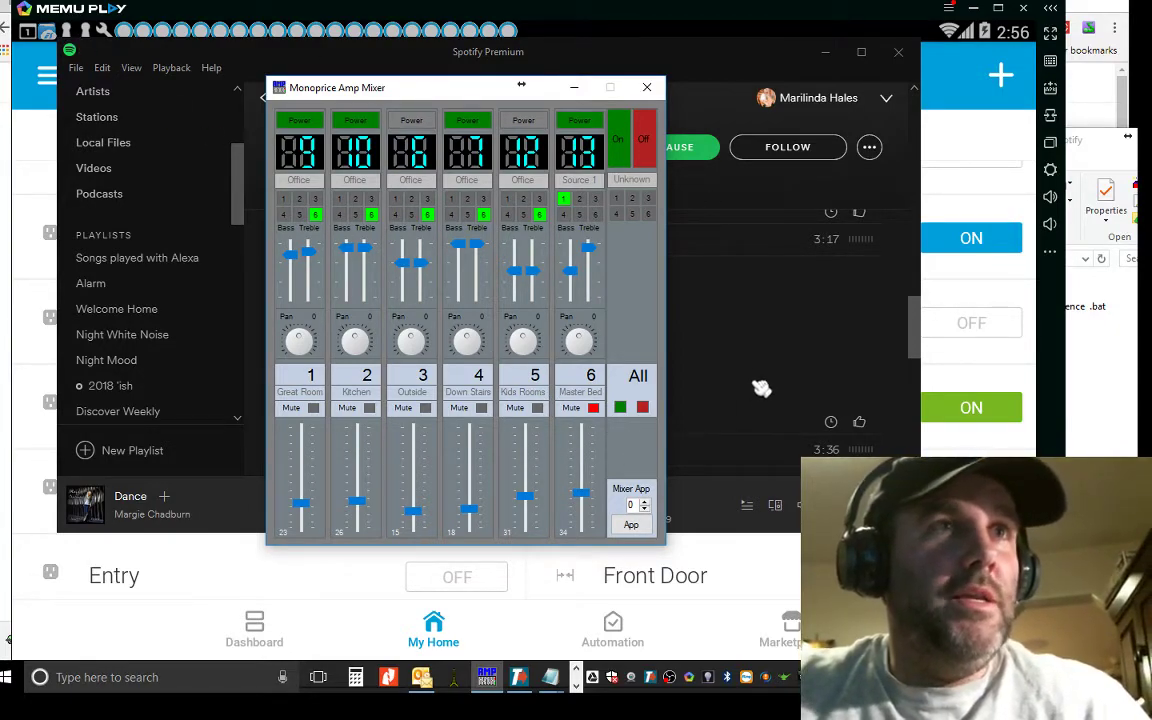
pyautogui.moveTo(445, 88); pyautogui.dragTo(350, 117)
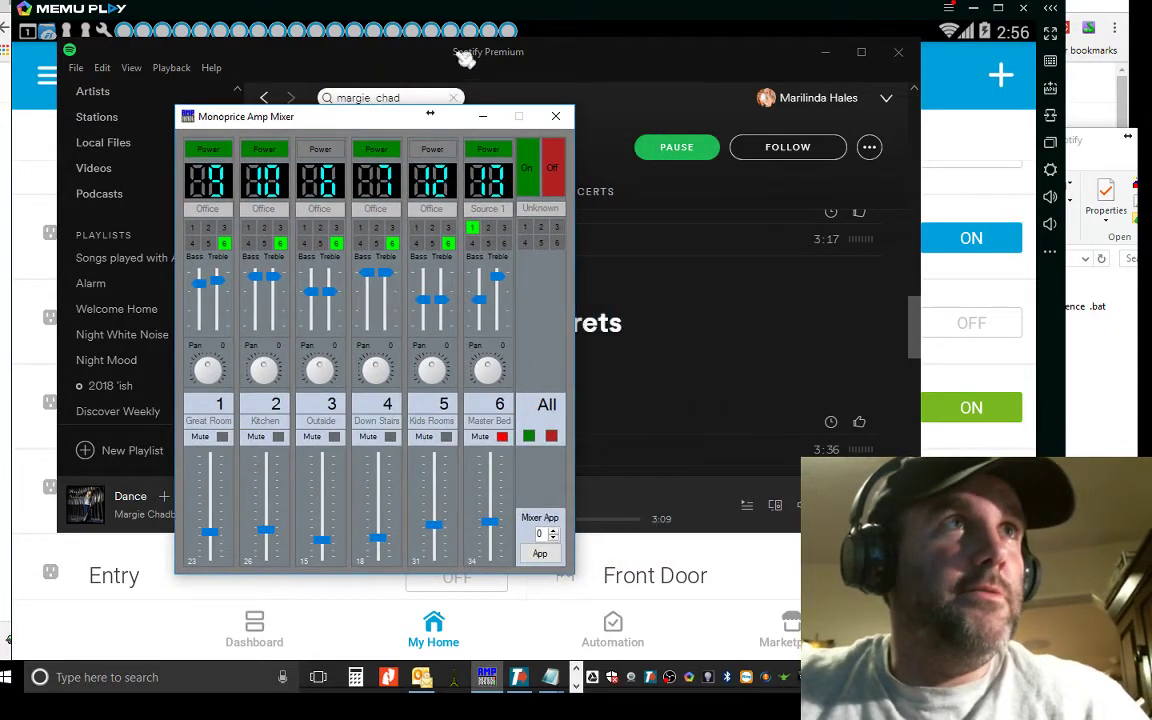
# - Move the Spotify window clear of the Monoprice Amp Mixer and power off all amplifier zones in the mixer
pyautogui.click(565, 58)
pyautogui.moveTo(565, 58); pyautogui.dragTo(1151, 142)
pyautogui.click(430, 113)
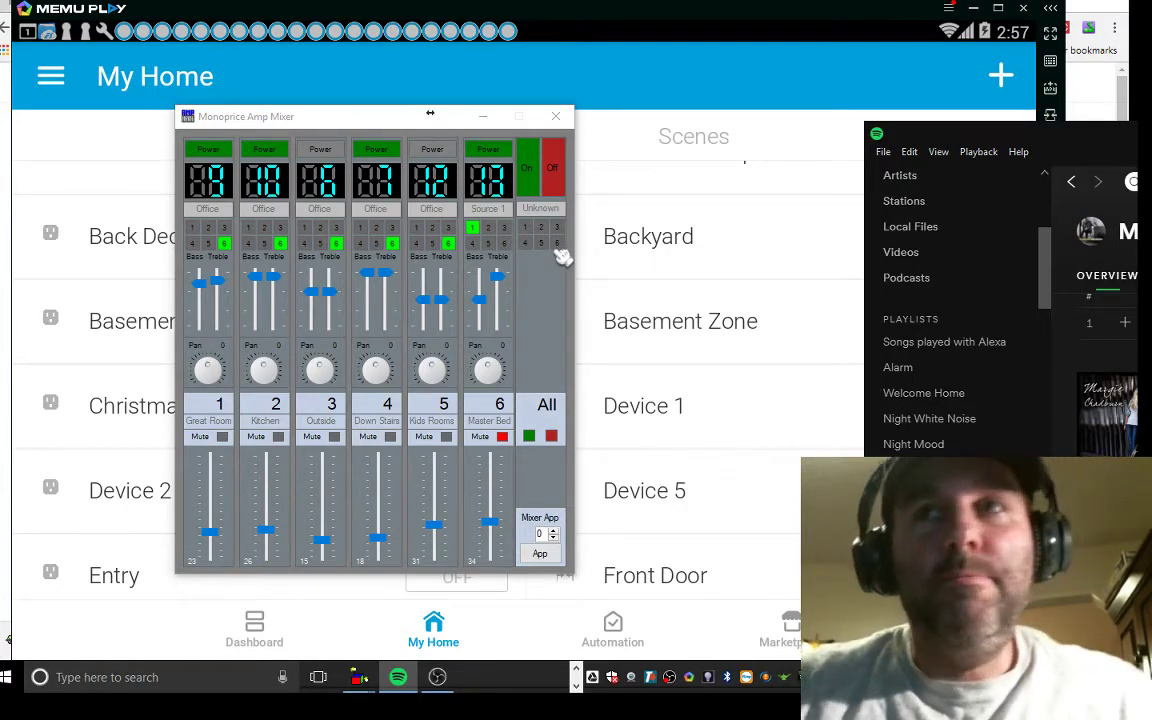
pyautogui.click(552, 168)
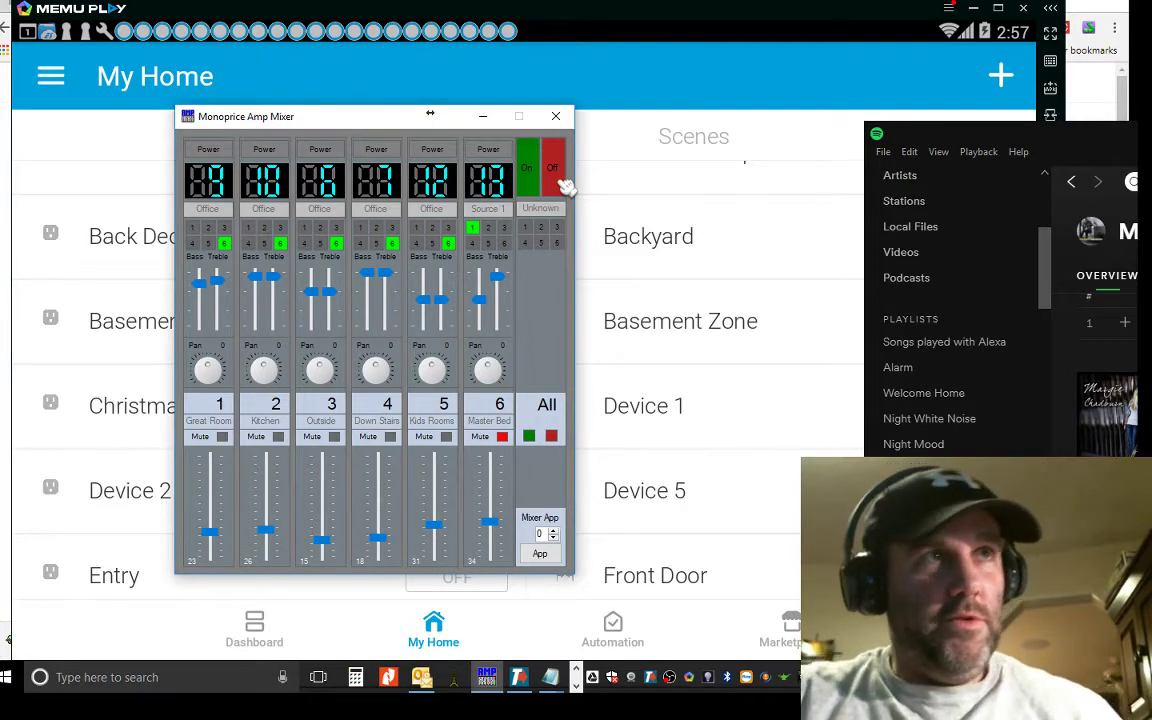